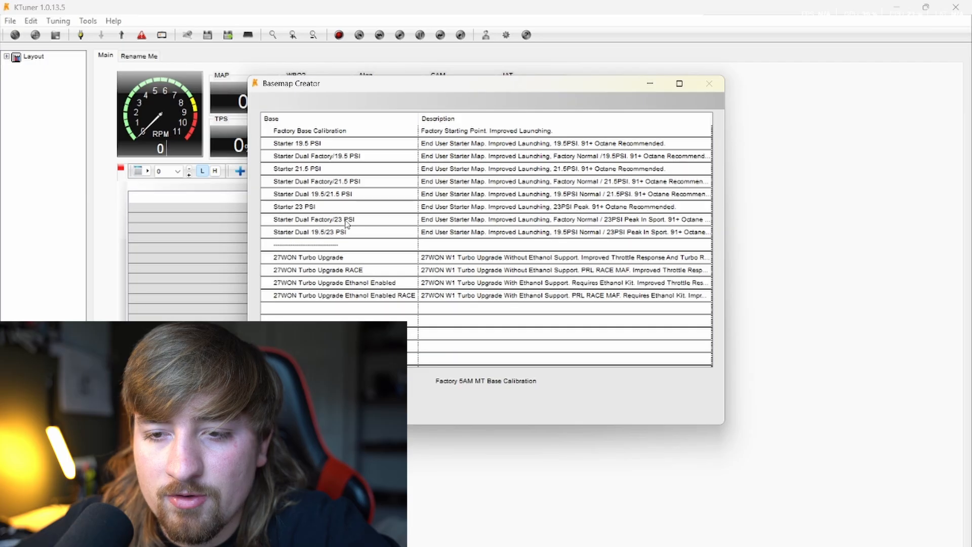
Create a new calibration from the Starter Dual 19.5/23 PSI basemap.
{"action": "left_click", "coordinate": [329, 233]}
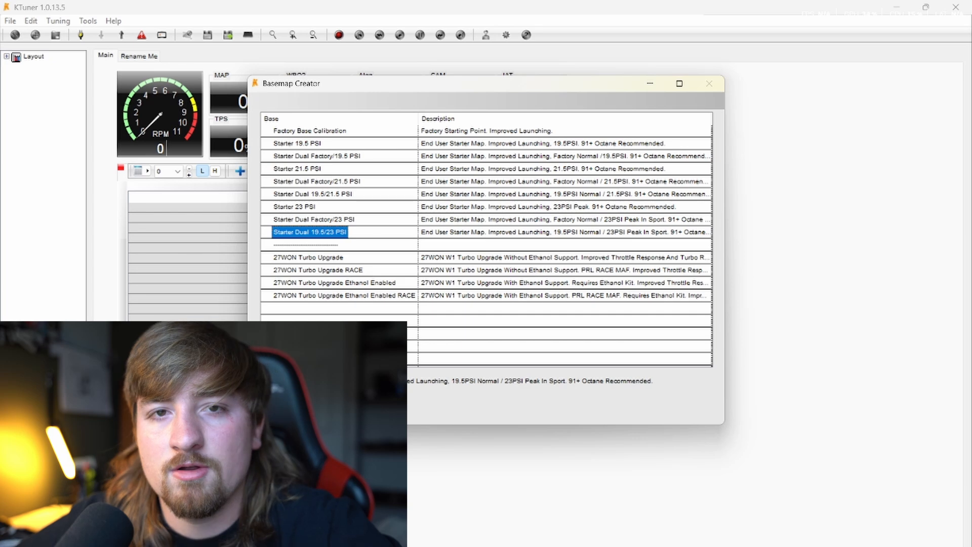
{"action": "left_click", "coordinate": [324, 402]}
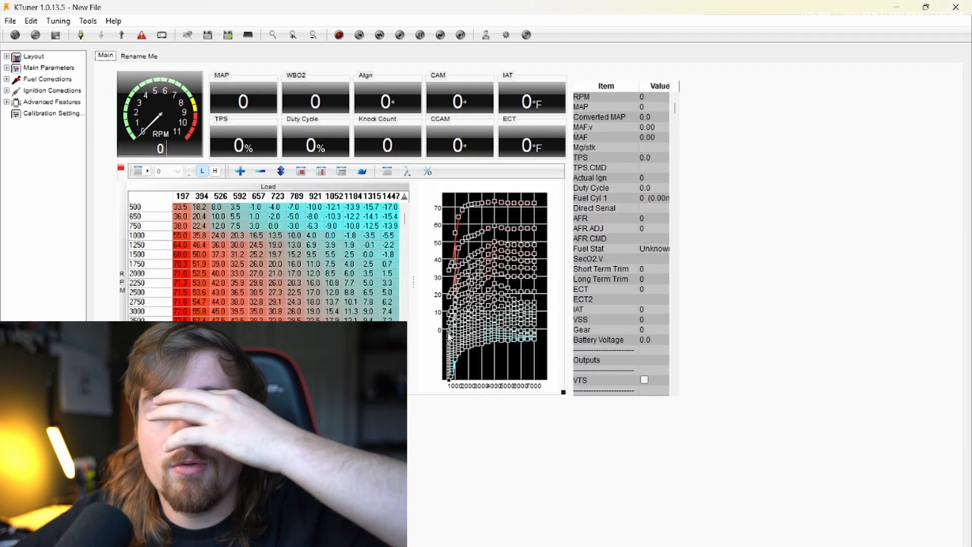
{"action": "left_click", "coordinate": [7, 56]}
{"action": "left_click", "coordinate": [7, 57]}
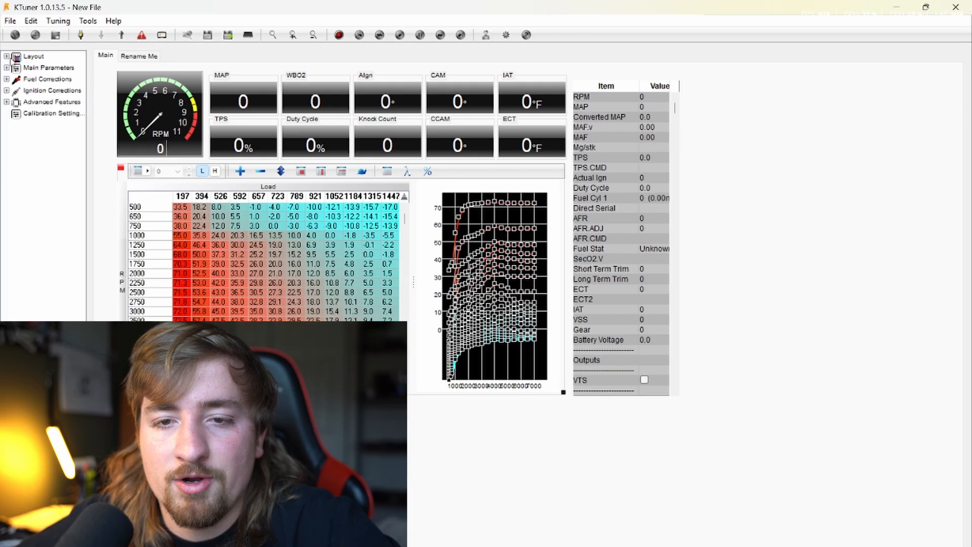
{"action": "left_click", "coordinate": [6, 67]}
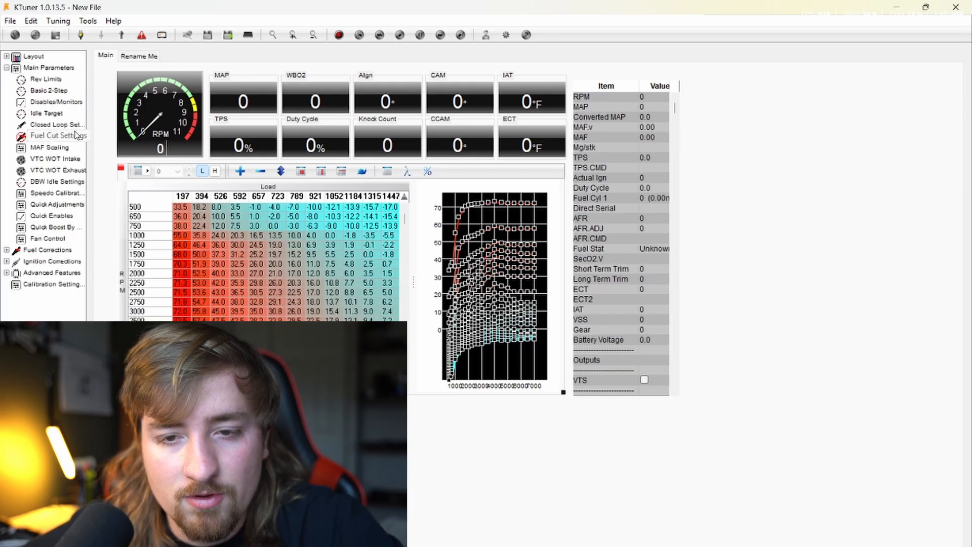
{"action": "left_click", "coordinate": [7, 68]}
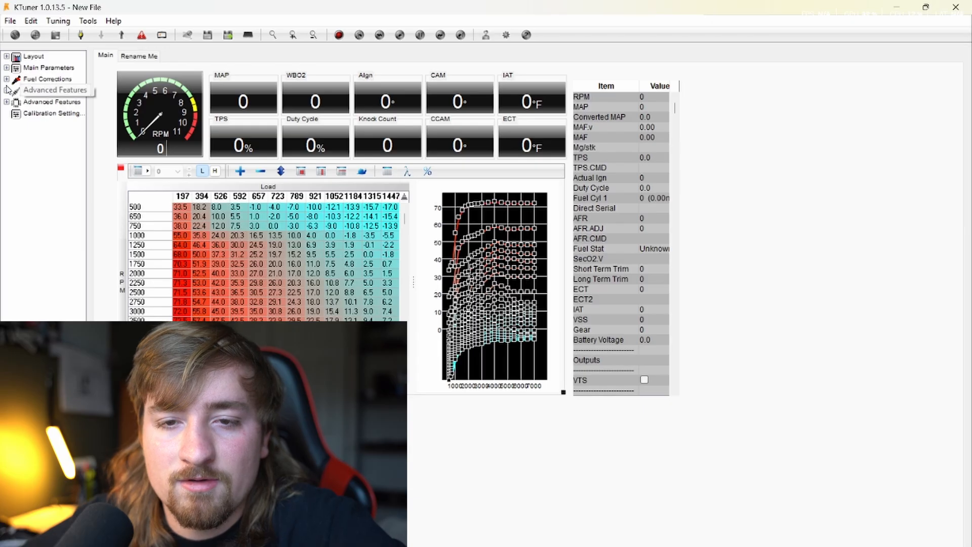
In the Rev Limits parameters, set the Low Limit to 4700.
{"action": "left_click", "coordinate": [7, 68]}
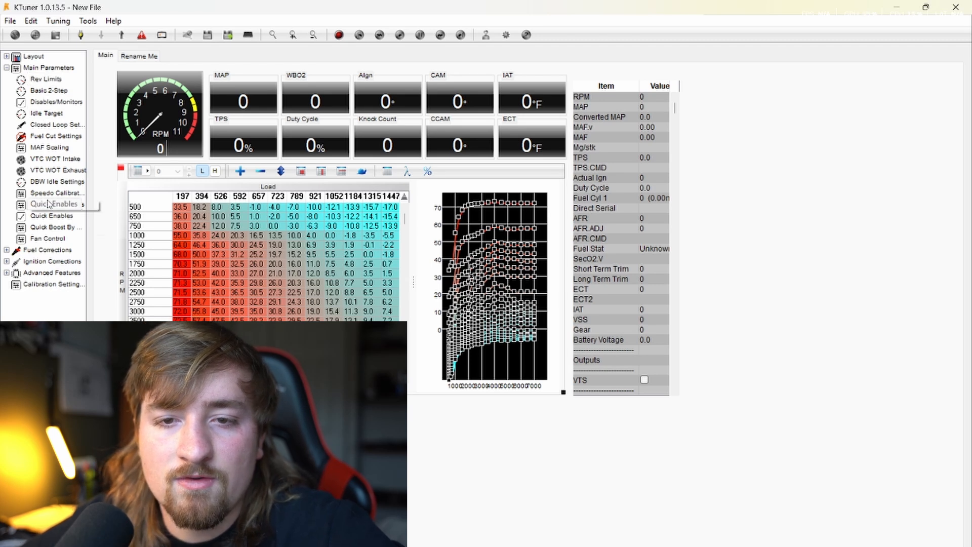
{"action": "left_click", "coordinate": [53, 80]}
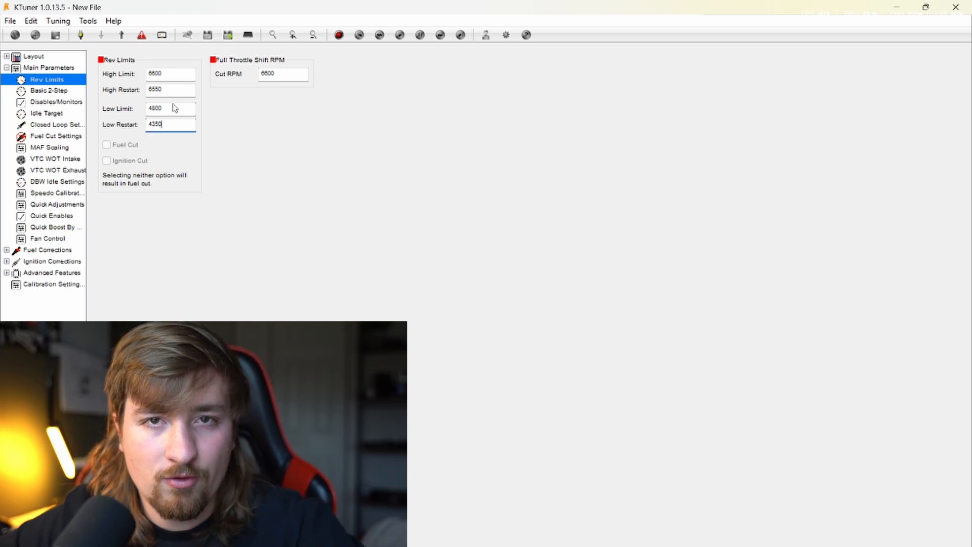
{"action": "left_click", "coordinate": [175, 106]}
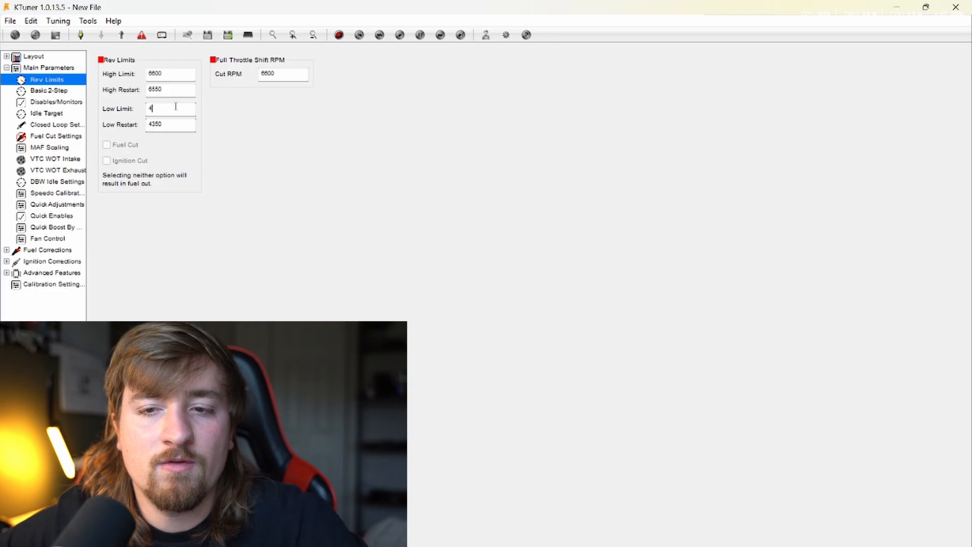
{"action": "type", "text": "700"}
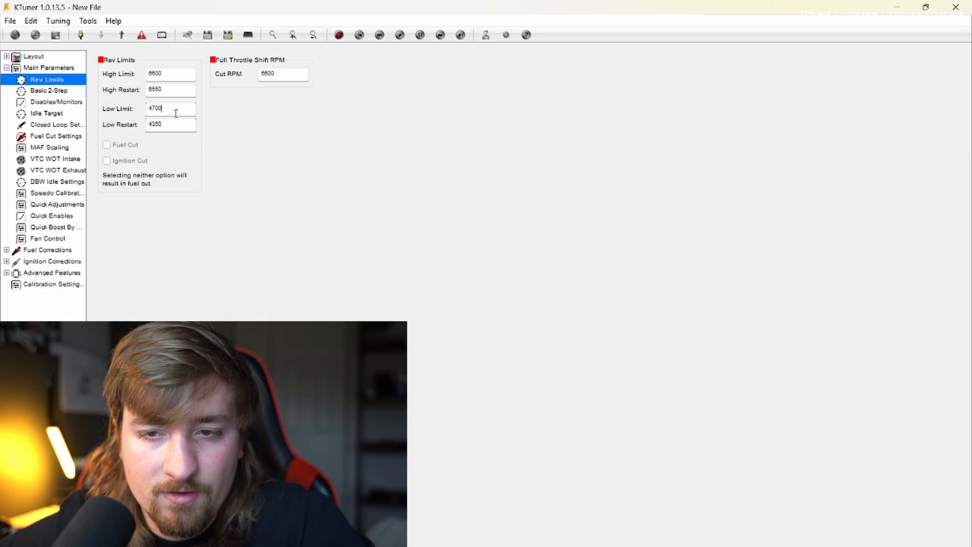
{"action": "left_click", "coordinate": [156, 108]}
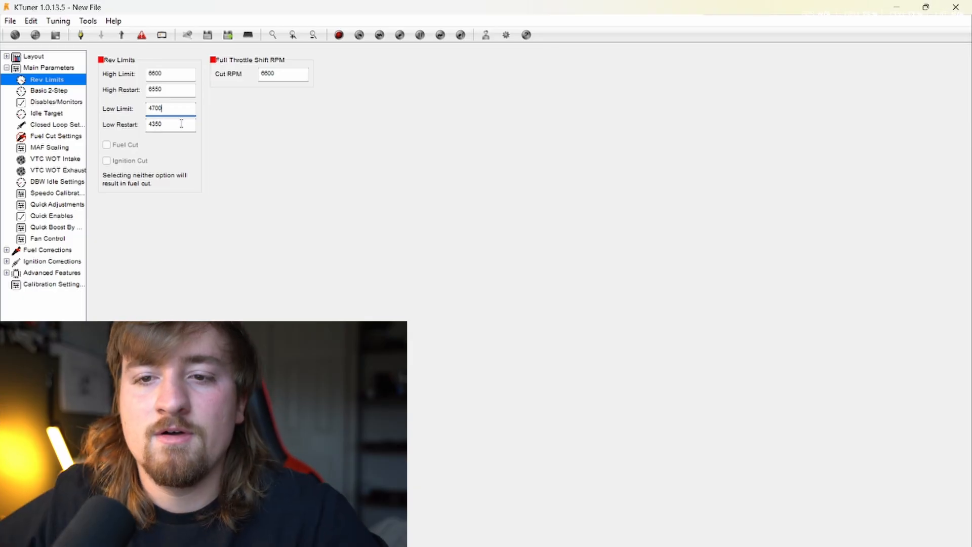
{"action": "left_click", "coordinate": [181, 123]}
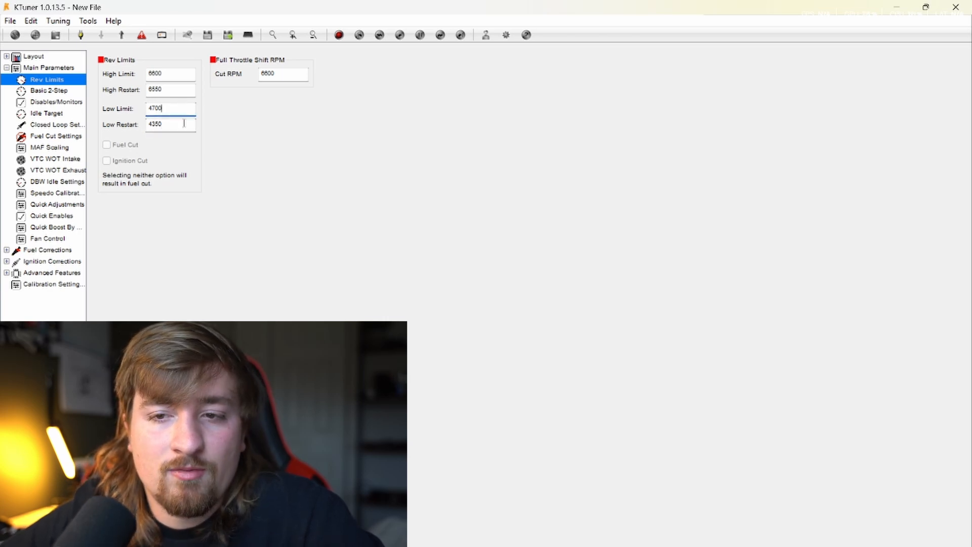
{"action": "left_click", "coordinate": [184, 124]}
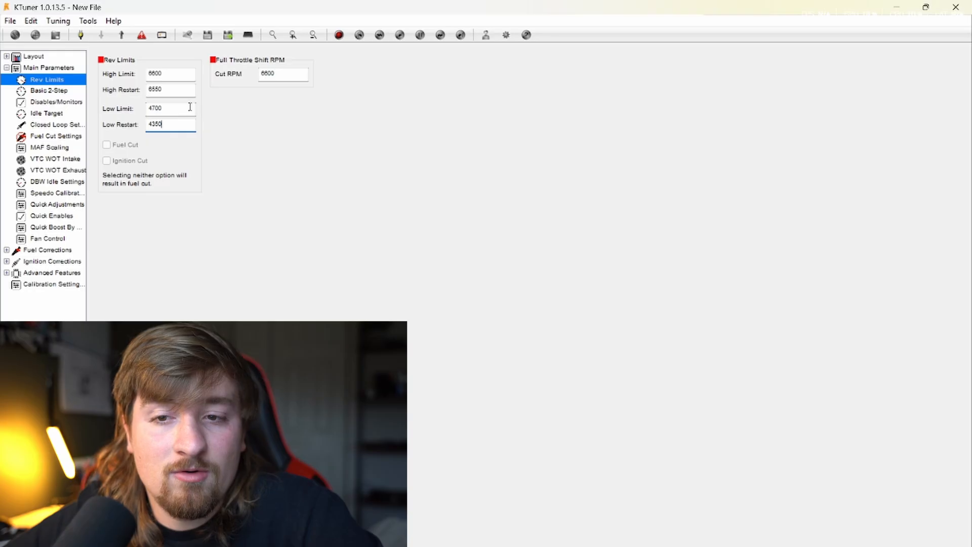
{"action": "left_click", "coordinate": [184, 107]}
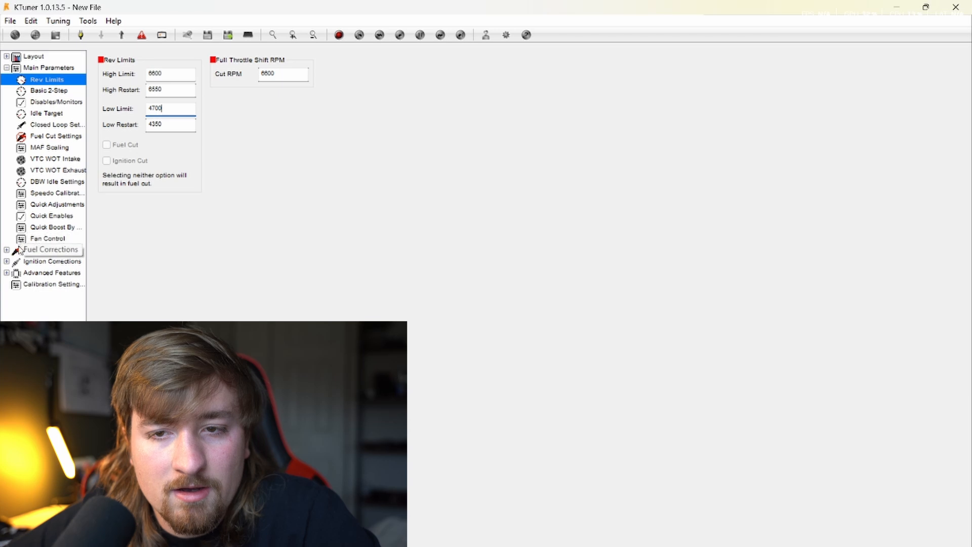
Review the ignition corrections, anti-lag, idle target, closed loop and MAF scaling settings of the calibration.
{"action": "left_click", "coordinate": [6, 262]}
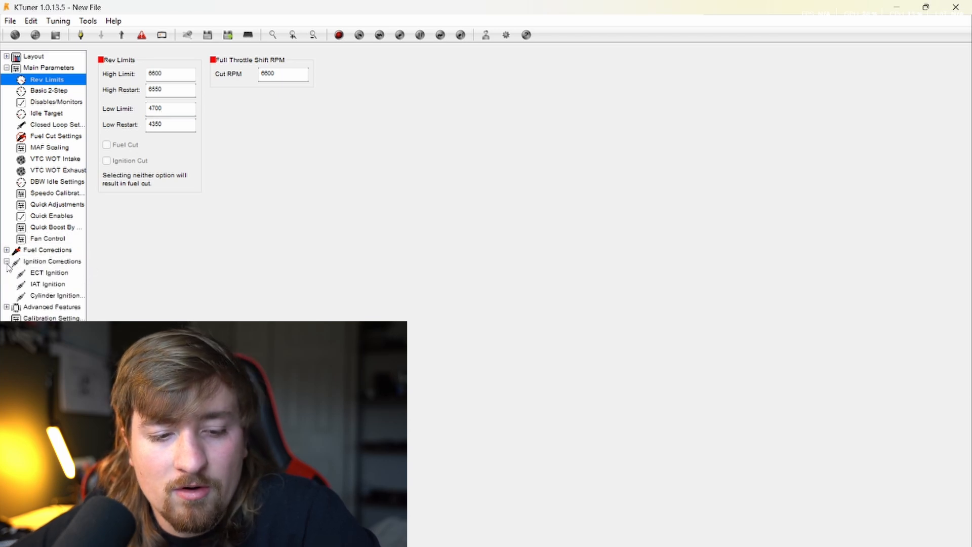
{"action": "left_click", "coordinate": [6, 261]}
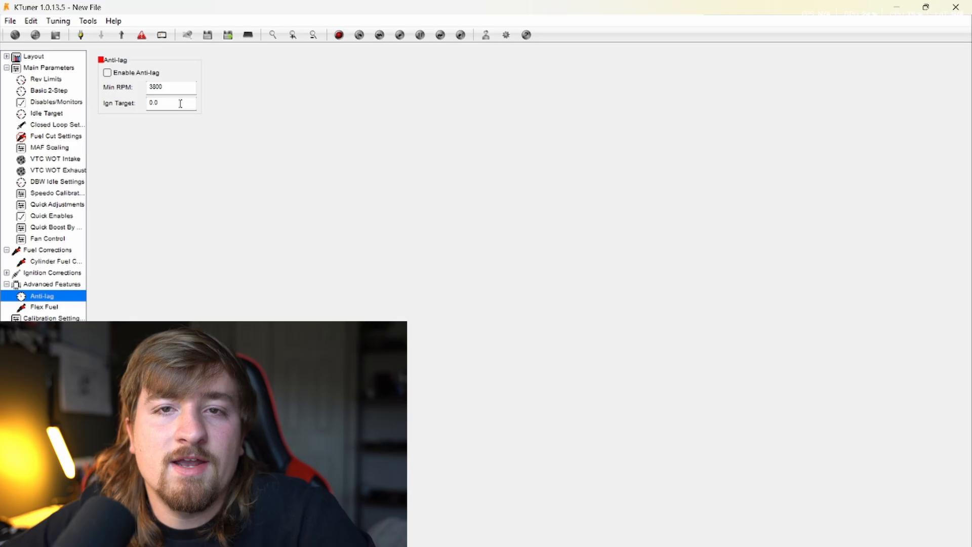
{"action": "left_click", "coordinate": [32, 91]}
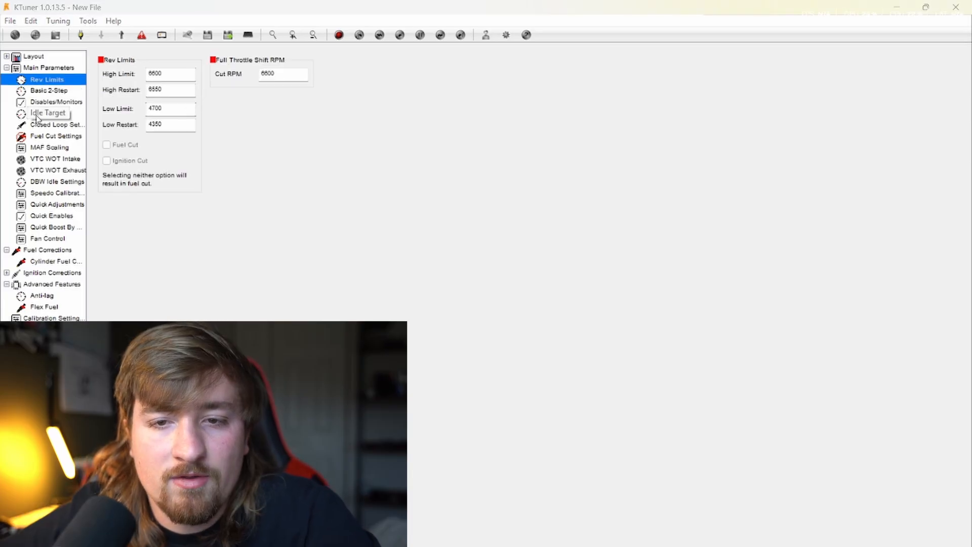
{"action": "left_click", "coordinate": [37, 118]}
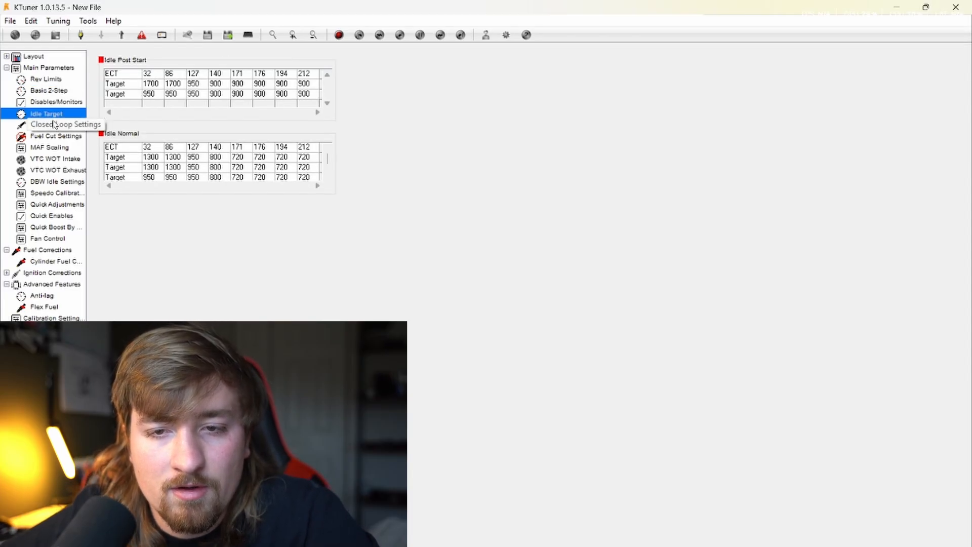
{"action": "left_click", "coordinate": [55, 125]}
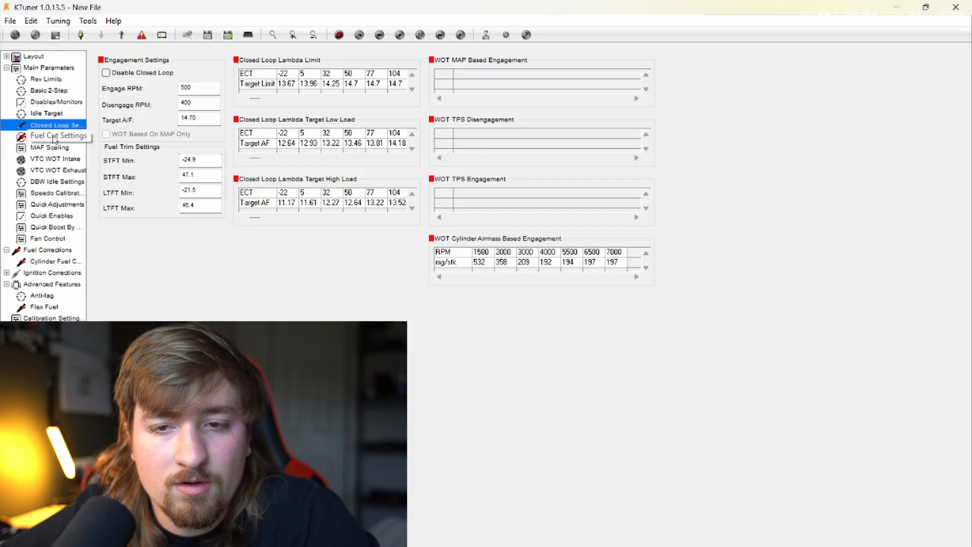
{"action": "left_click", "coordinate": [50, 147]}
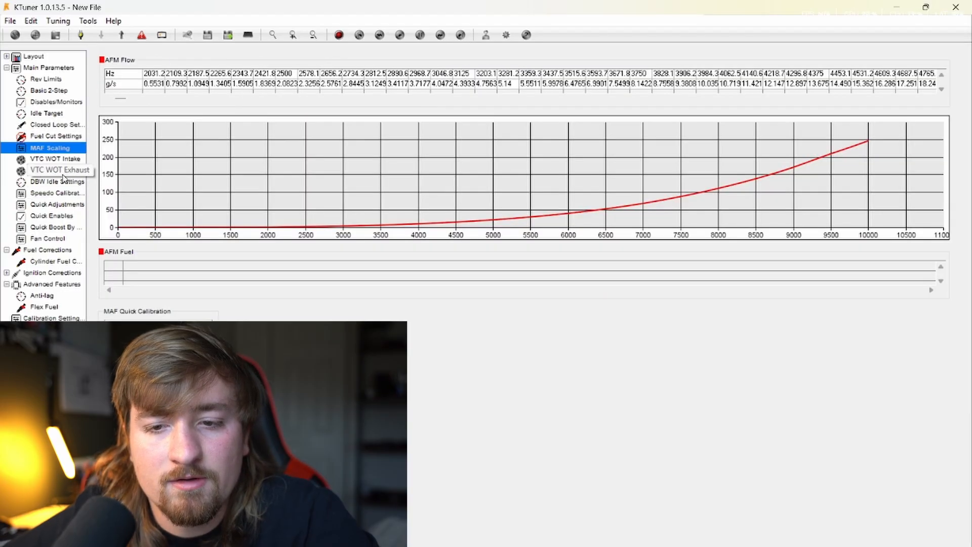
{"action": "left_click", "coordinate": [68, 151]}
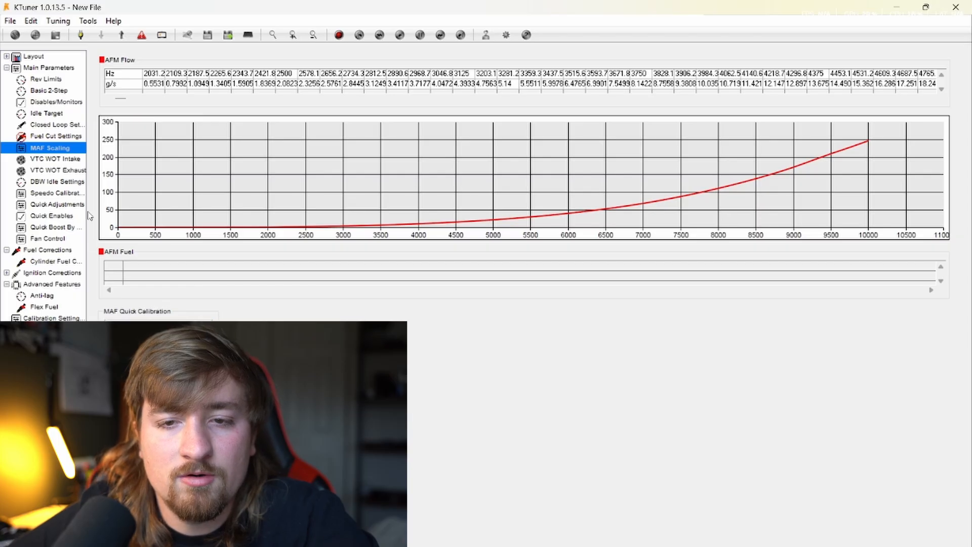
Disable the P0420 - Catalyst Efficiency code in the Disables/Monitors options.
{"action": "left_click", "coordinate": [56, 101]}
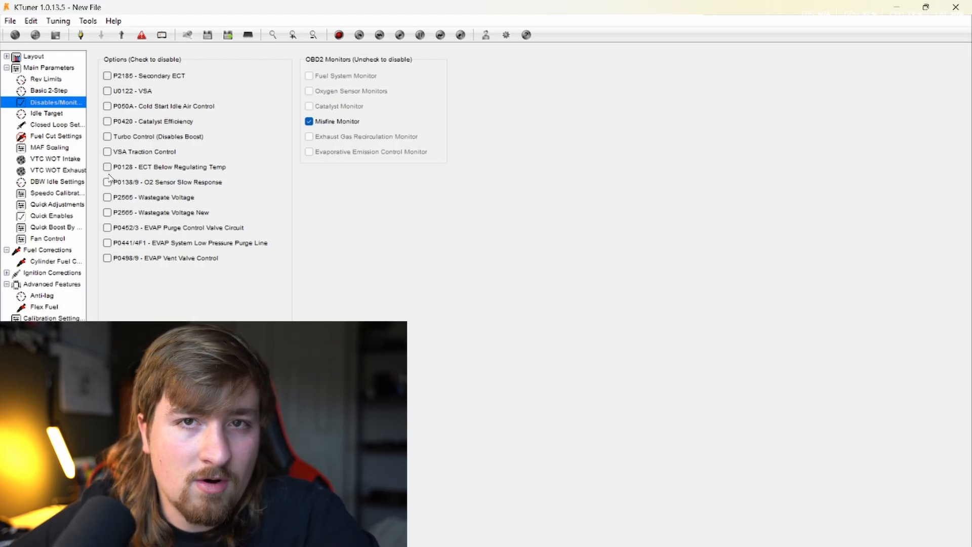
{"action": "left_click", "coordinate": [107, 121]}
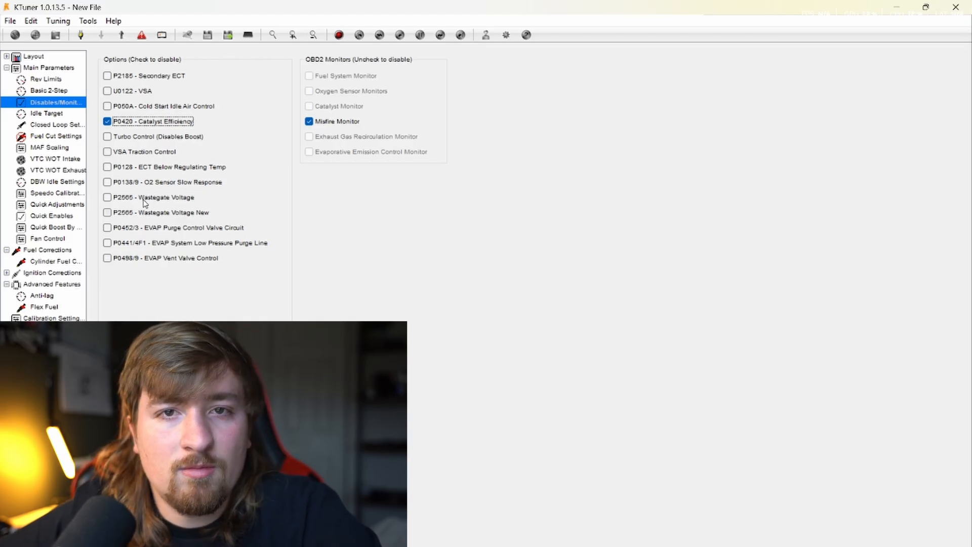
In Quick Adjustments, set Throttle Responsiveness to Improved Throttle Response II MT.
{"action": "left_click", "coordinate": [46, 114]}
{"action": "left_click", "coordinate": [42, 184]}
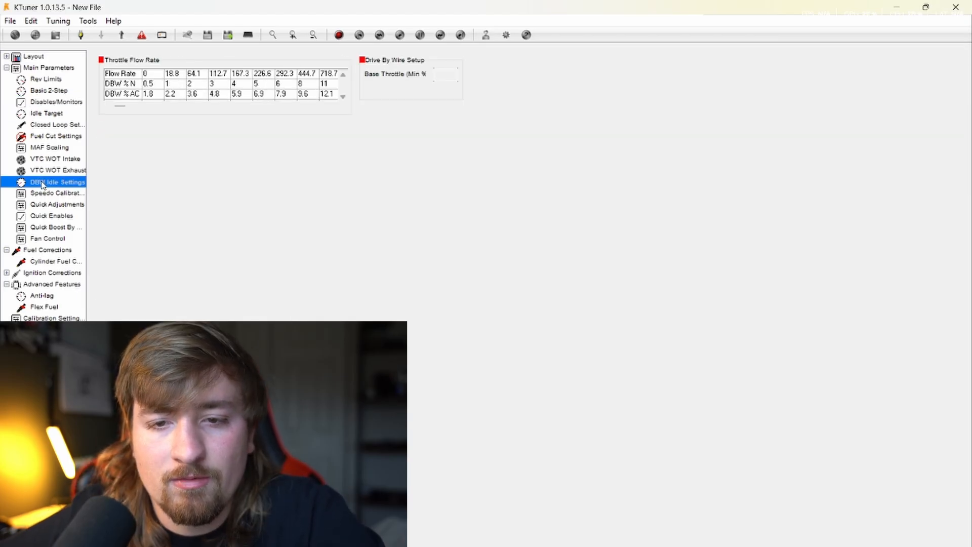
{"action": "left_click", "coordinate": [45, 192]}
{"action": "left_click", "coordinate": [53, 204]}
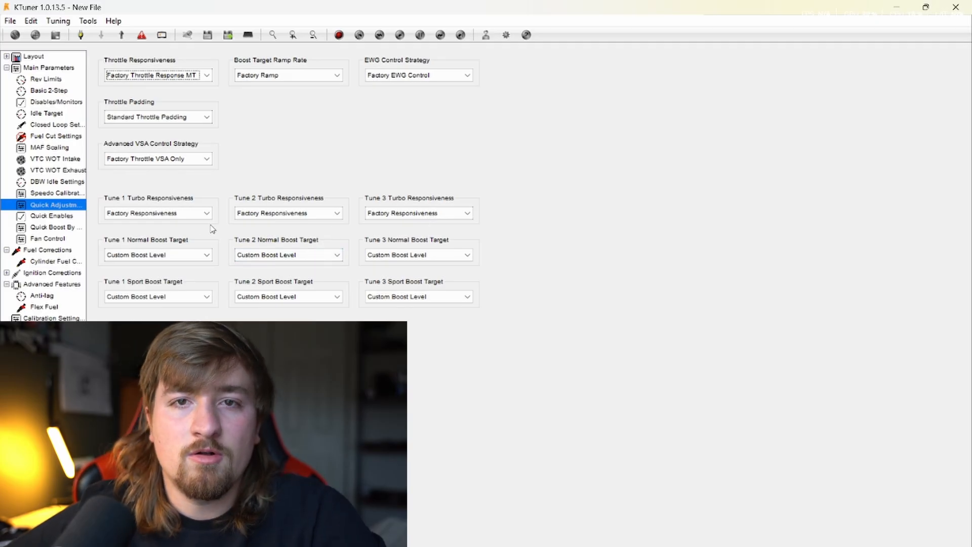
{"action": "left_click", "coordinate": [199, 80]}
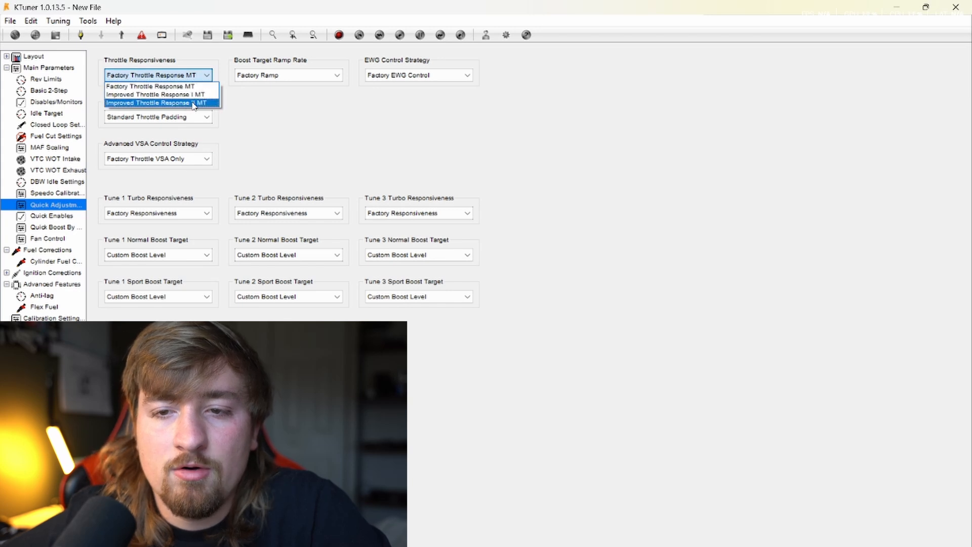
{"action": "left_click", "coordinate": [192, 103]}
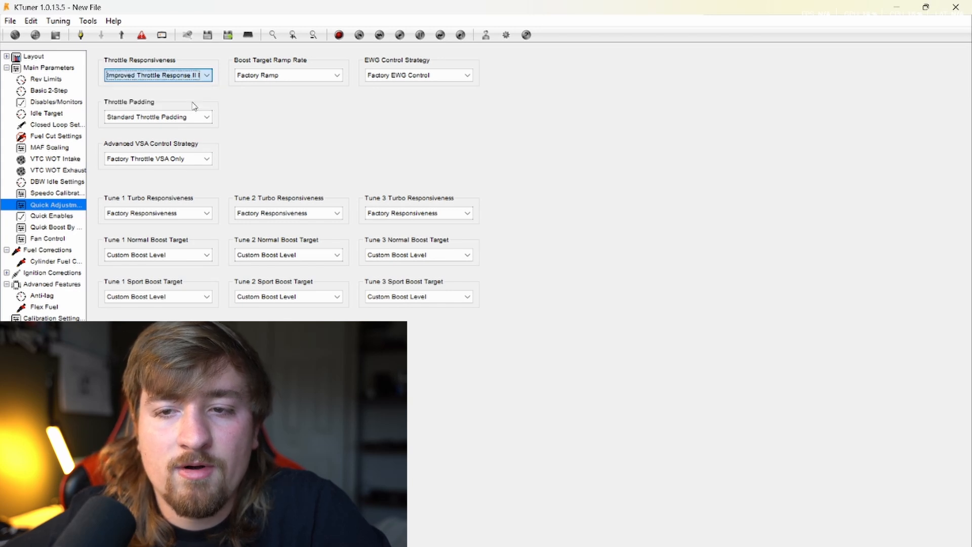
Try the aggressive options for the Boost Target Ramp Rate and return it to Factory Ramp.
{"action": "left_click", "coordinate": [291, 77]}
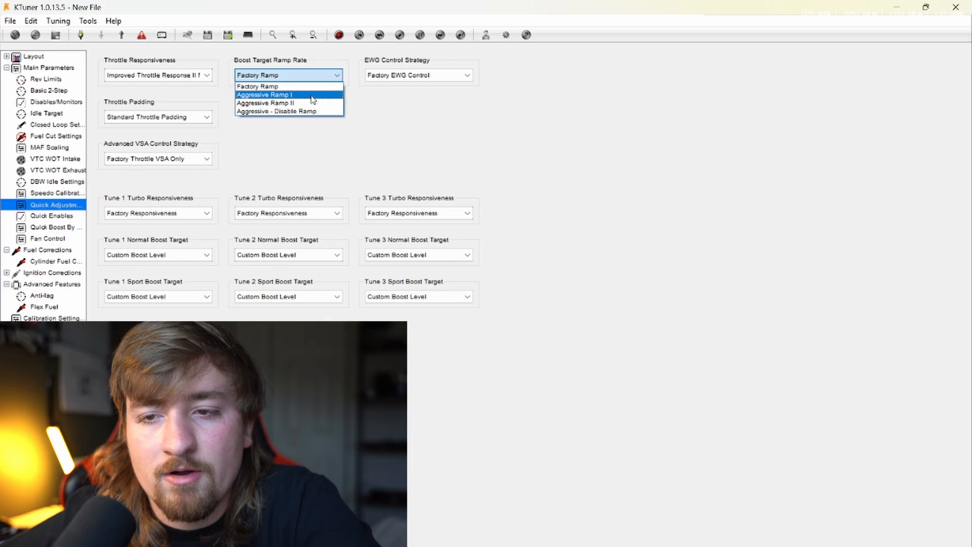
{"action": "left_click", "coordinate": [306, 103]}
{"action": "left_click", "coordinate": [314, 75]}
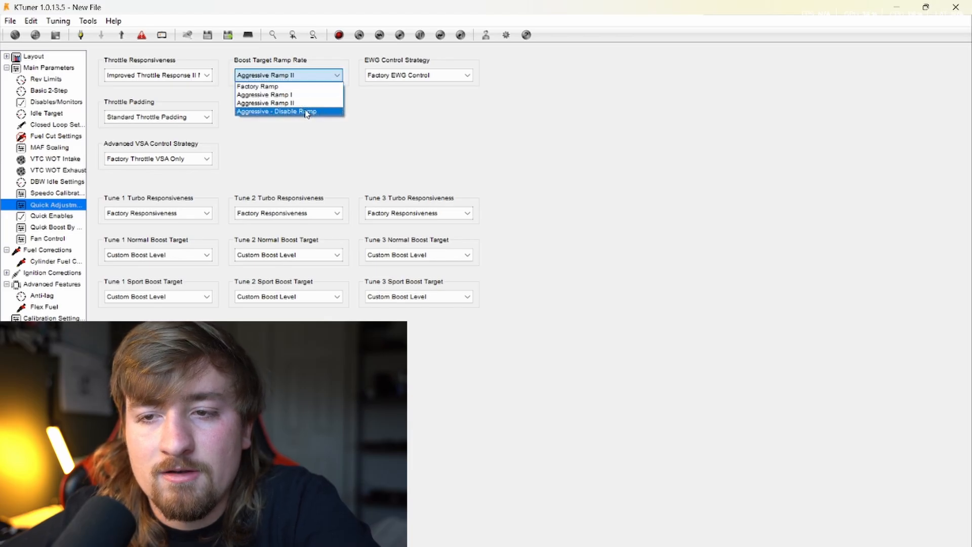
{"action": "left_click", "coordinate": [306, 112]}
{"action": "left_click", "coordinate": [336, 76]}
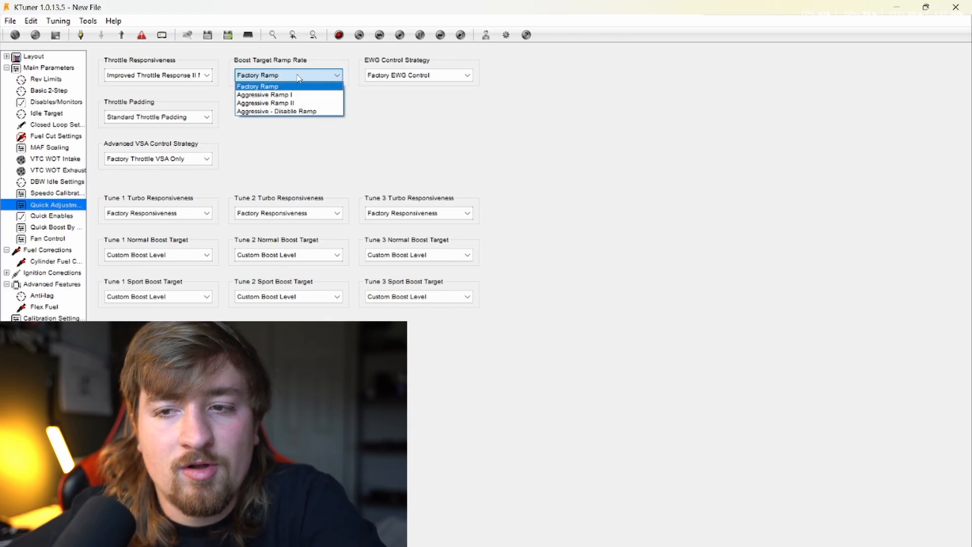
{"action": "left_click", "coordinate": [293, 95]}
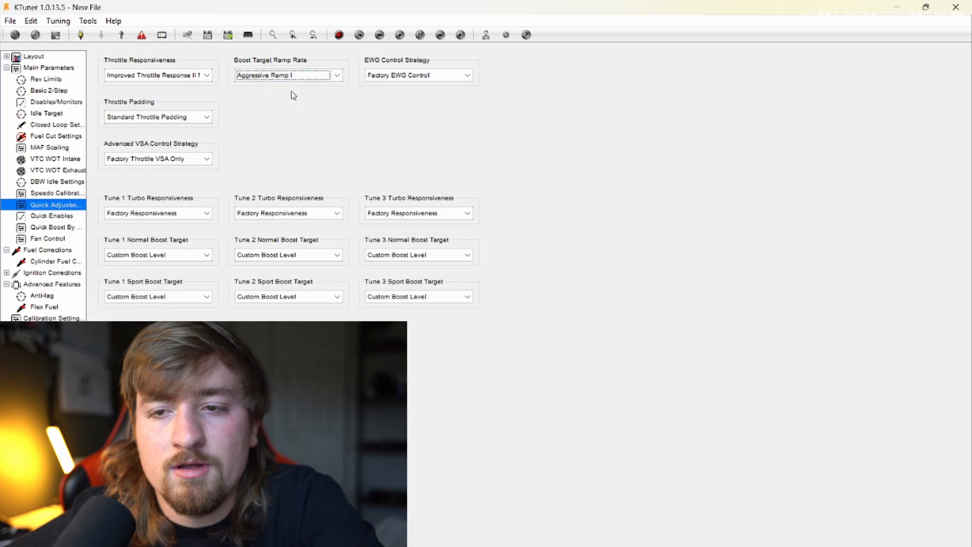
{"action": "left_click", "coordinate": [298, 76]}
{"action": "left_click", "coordinate": [302, 86]}
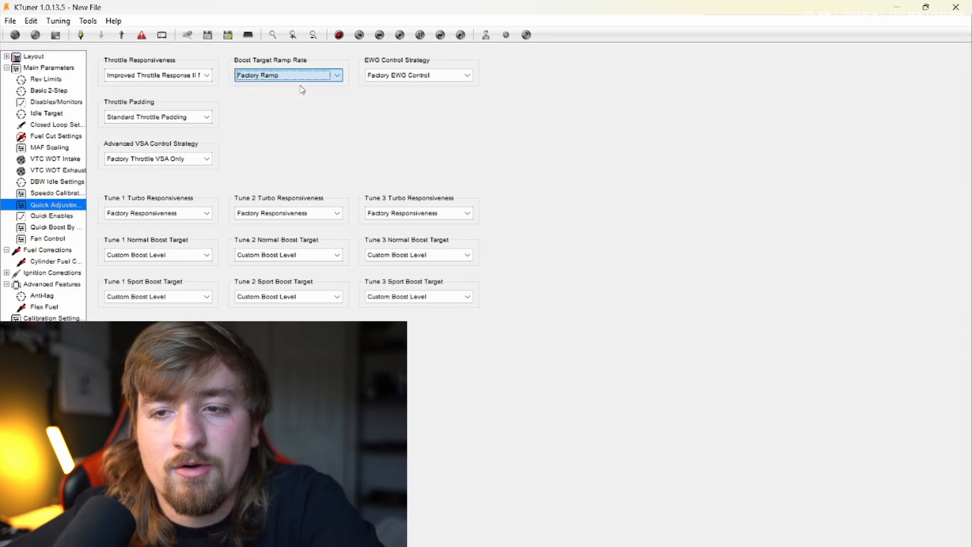
Set the Boost Target Ramp Rate to Aggressive Ramp II and check the available EWG control strategies.
{"action": "left_click", "coordinate": [338, 79]}
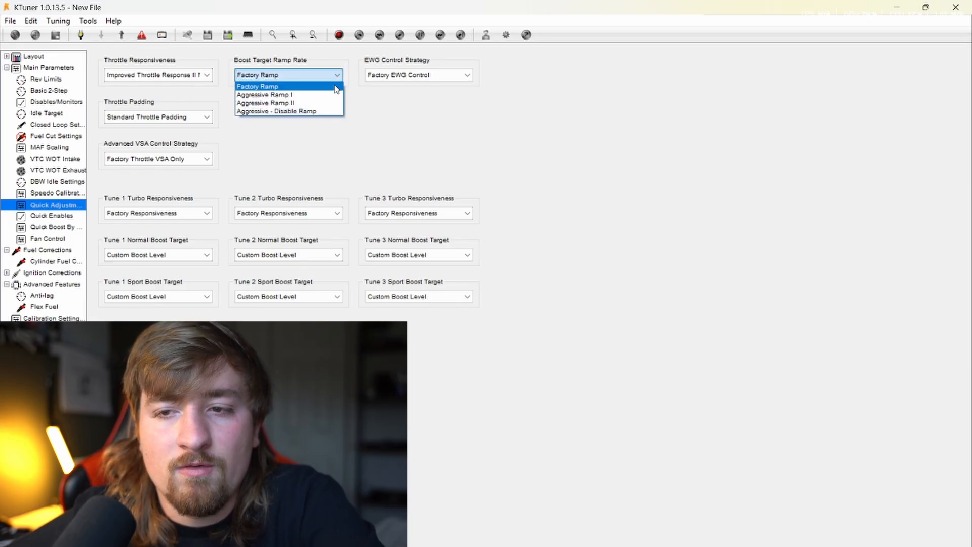
{"action": "left_click", "coordinate": [303, 103]}
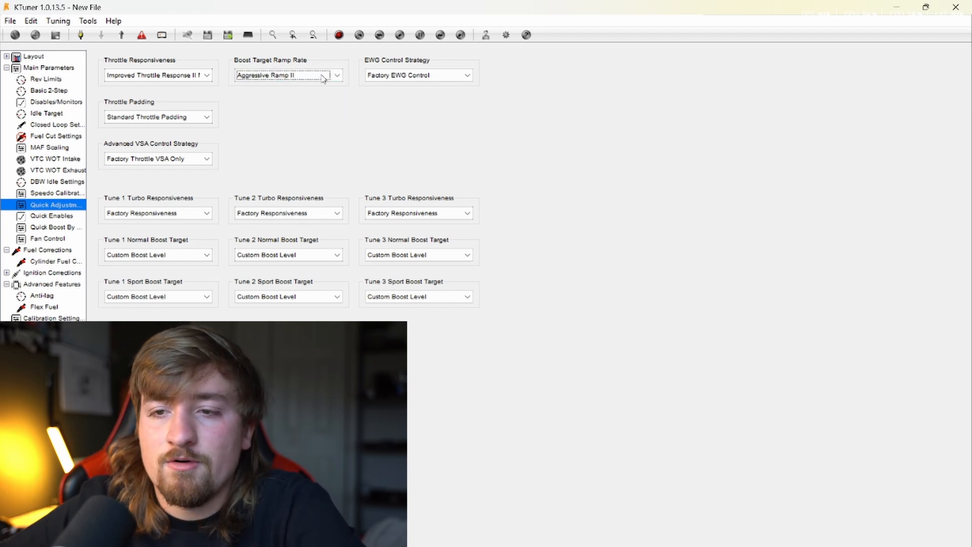
{"action": "left_click", "coordinate": [466, 76]}
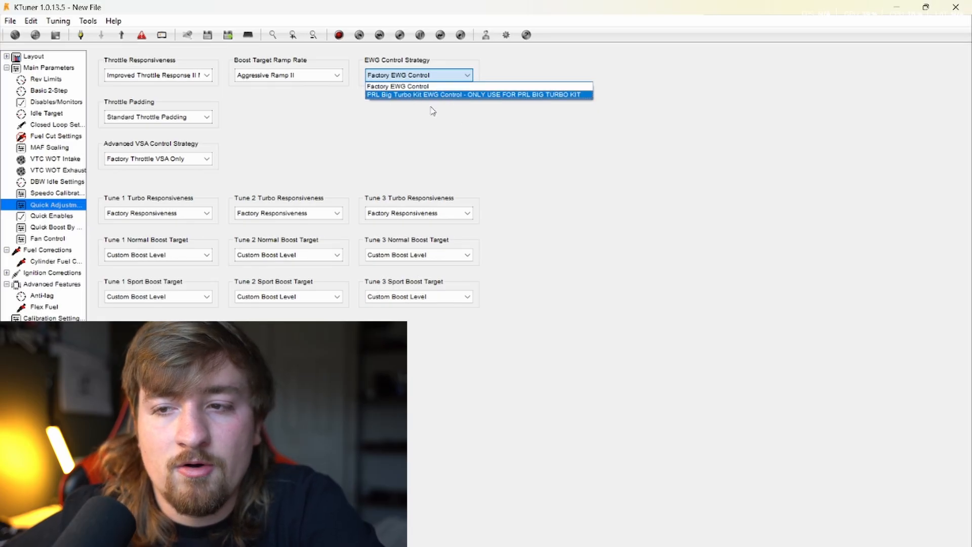
{"action": "left_click", "coordinate": [206, 118]}
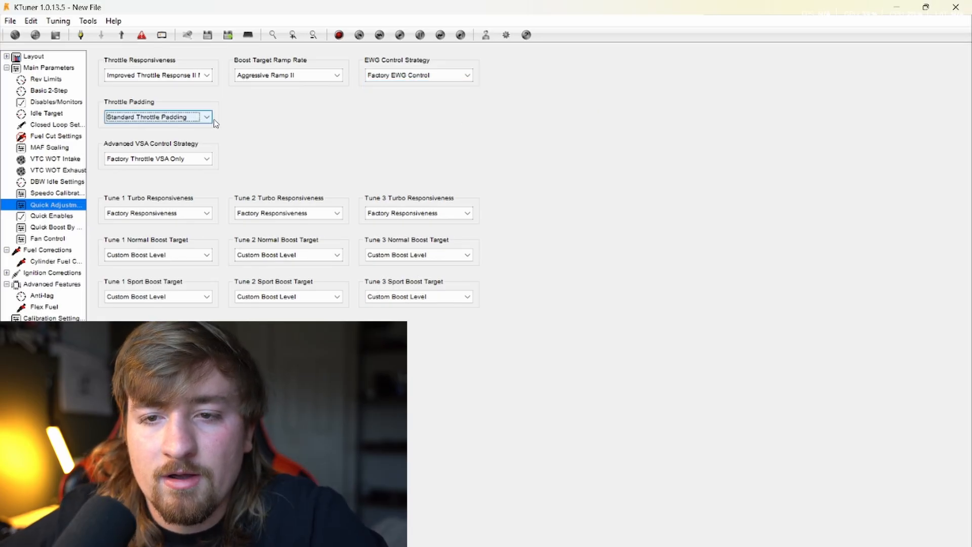
Set Throttle Padding to Medium Throttle Padding and Advanced VSA Control Strategy to Moderate Ignition Pullback, Moderate Throttle Pullback.
{"action": "left_click", "coordinate": [212, 118]}
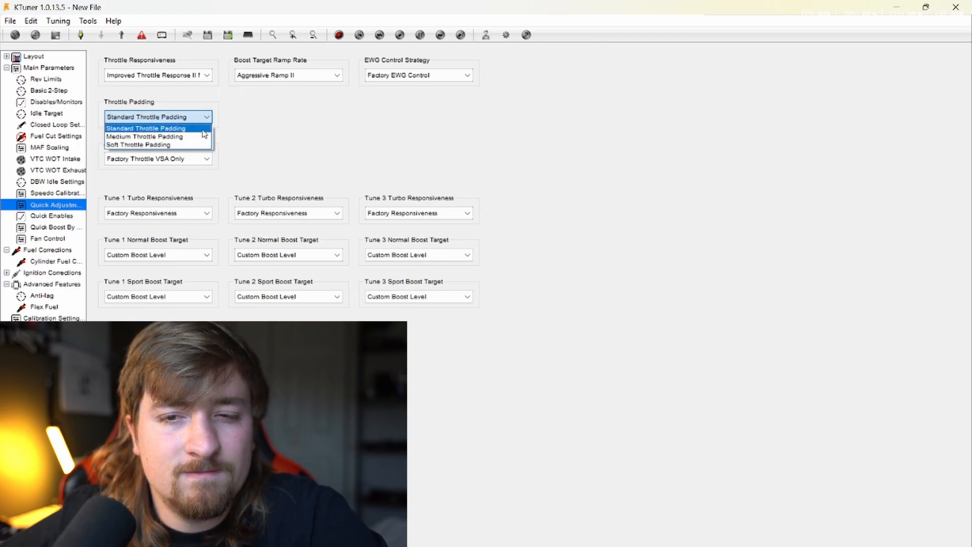
{"action": "left_click", "coordinate": [173, 131]}
{"action": "left_click", "coordinate": [192, 117]}
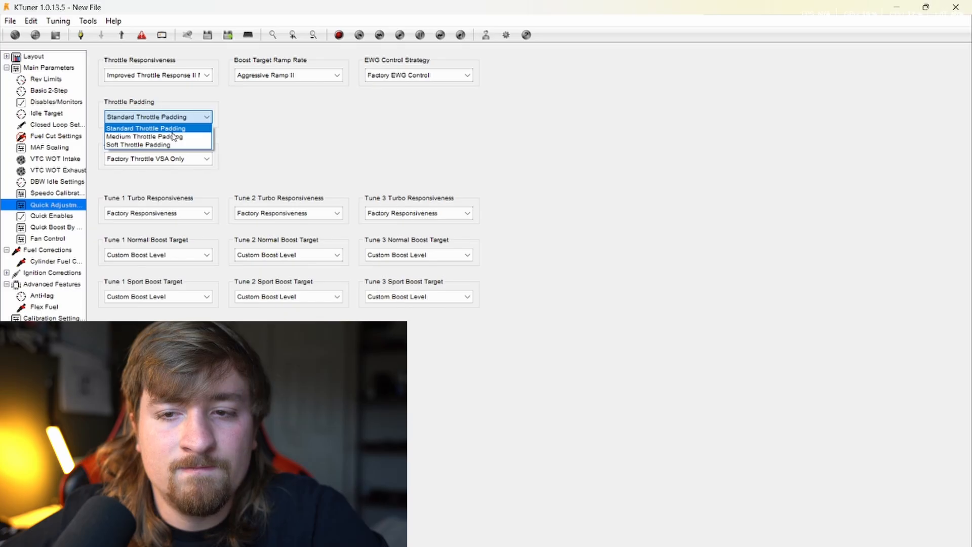
{"action": "left_click", "coordinate": [173, 136]}
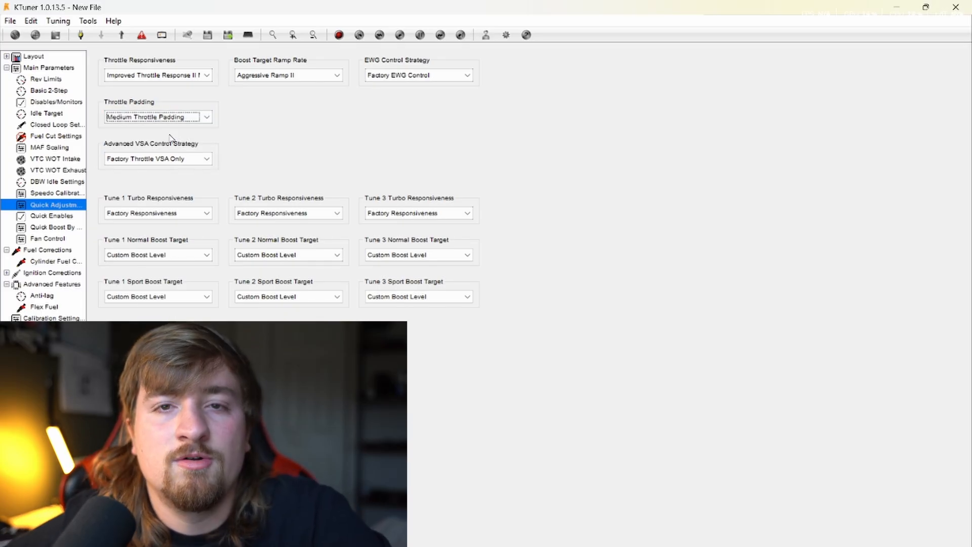
{"action": "left_click", "coordinate": [157, 157]}
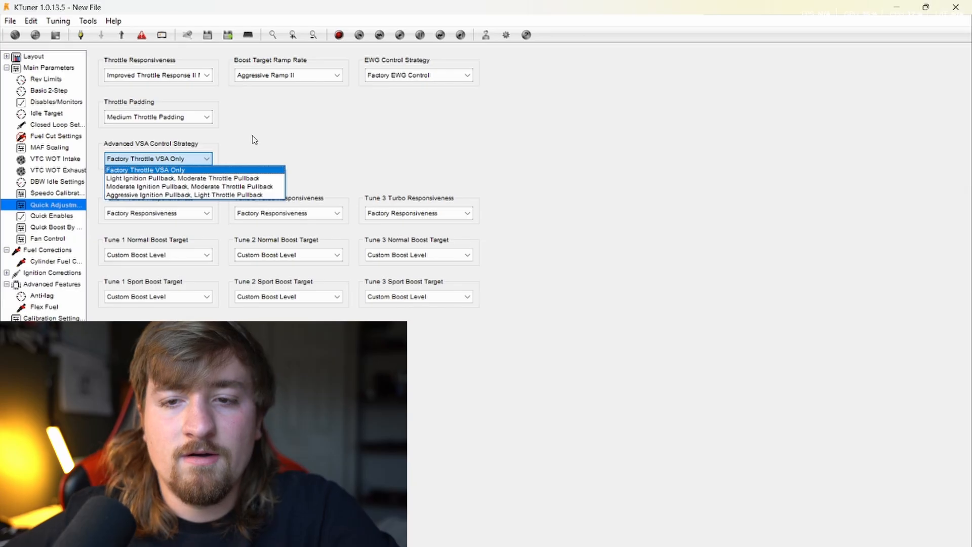
{"action": "left_click", "coordinate": [190, 186]}
Set the Turbo Responsiveness of Tune 1, Tune 2 and Tune 3 to Improved Responsiveness III.
{"action": "left_click", "coordinate": [187, 213]}
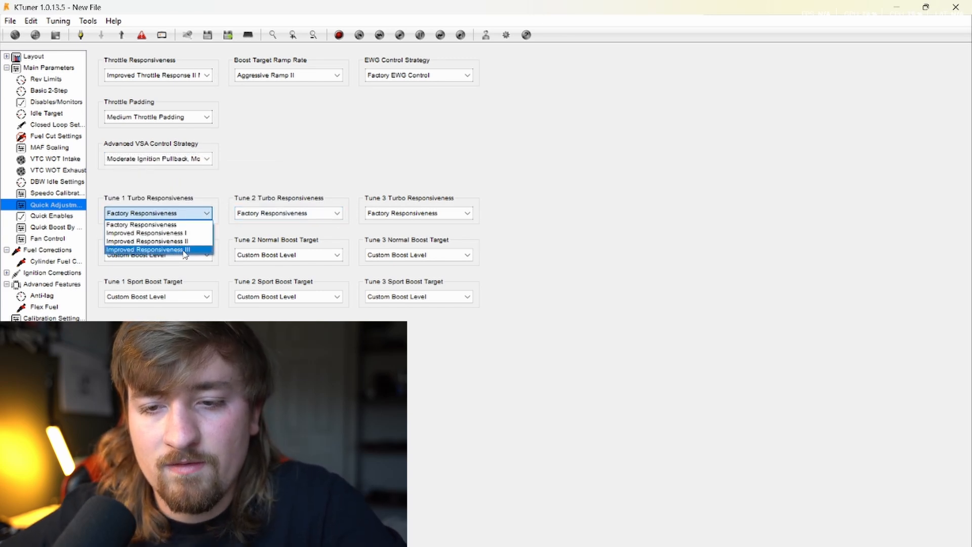
{"action": "left_click", "coordinate": [184, 249]}
{"action": "left_click", "coordinate": [273, 213]}
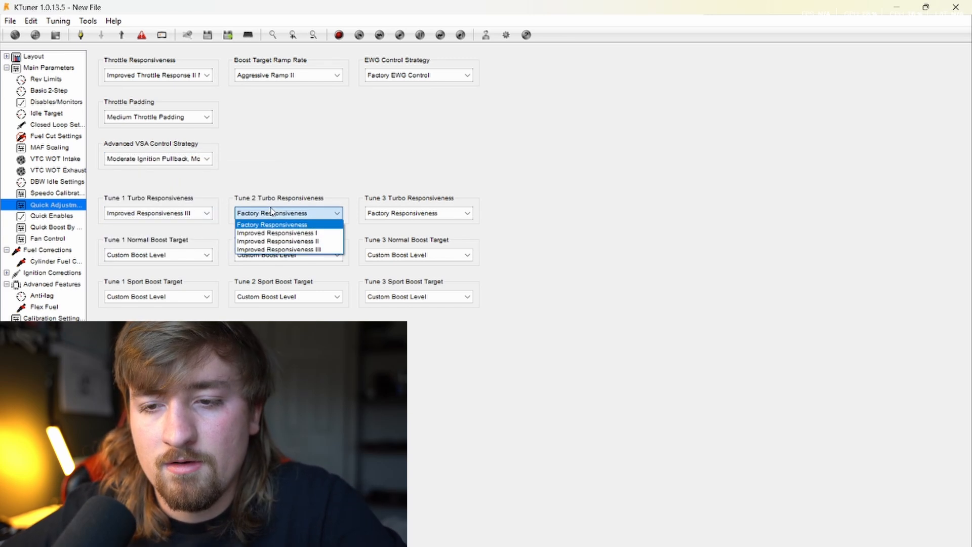
{"action": "left_click", "coordinate": [274, 249]}
{"action": "left_click", "coordinate": [420, 213]}
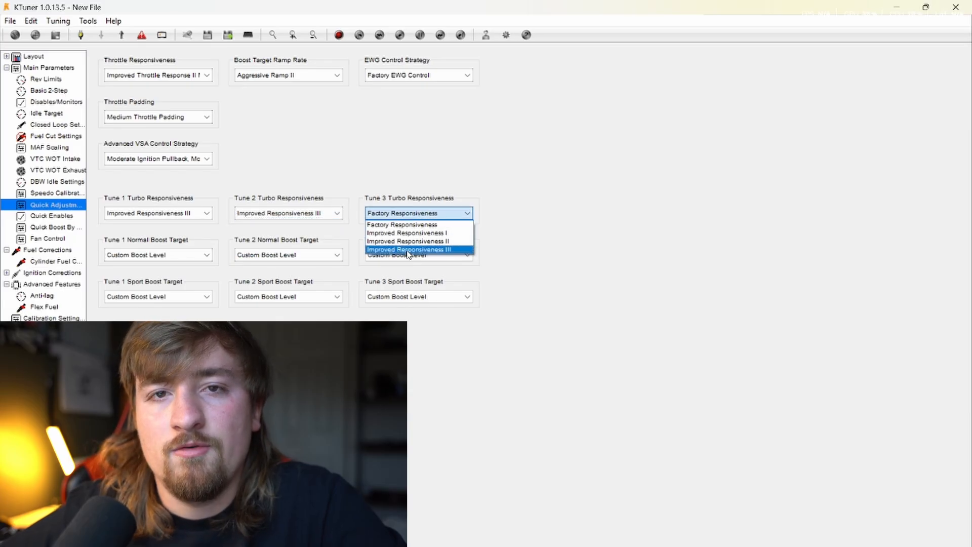
{"action": "left_click", "coordinate": [408, 250]}
Try Improved Responsiveness II and I for the Tune 1 Turbo Responsiveness and return it to Improved Responsiveness III.
{"action": "left_click", "coordinate": [182, 213]}
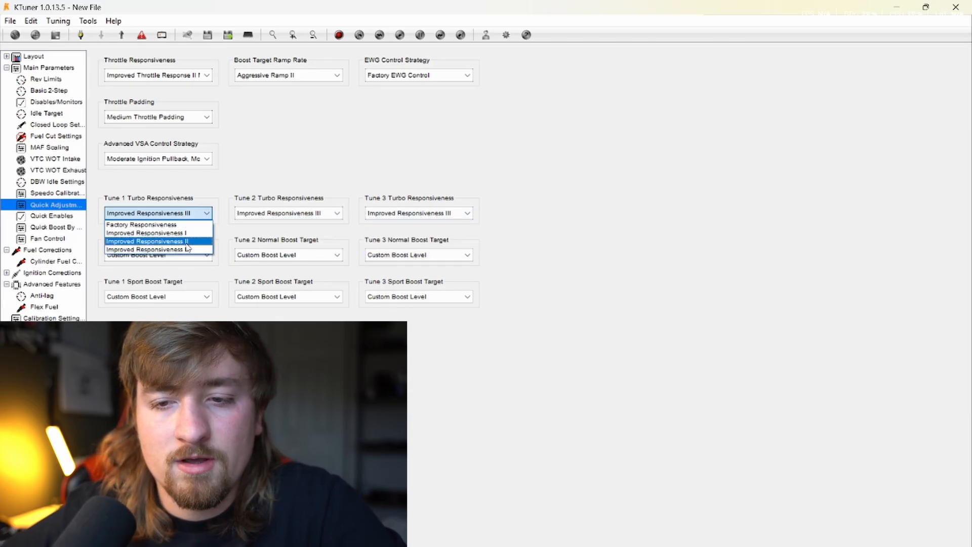
{"action": "left_click", "coordinate": [191, 243]}
{"action": "left_click", "coordinate": [208, 214]}
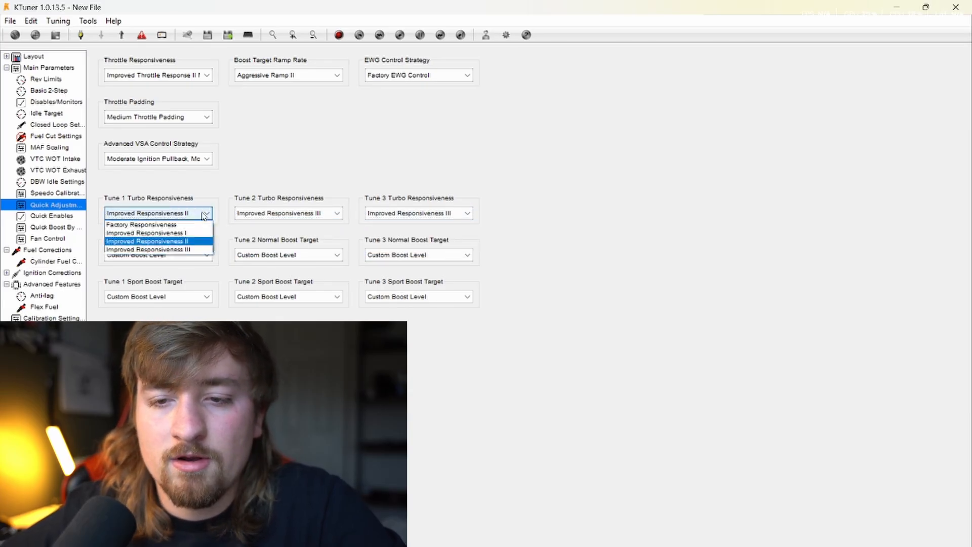
{"action": "left_click", "coordinate": [185, 241]}
{"action": "left_click", "coordinate": [193, 213]}
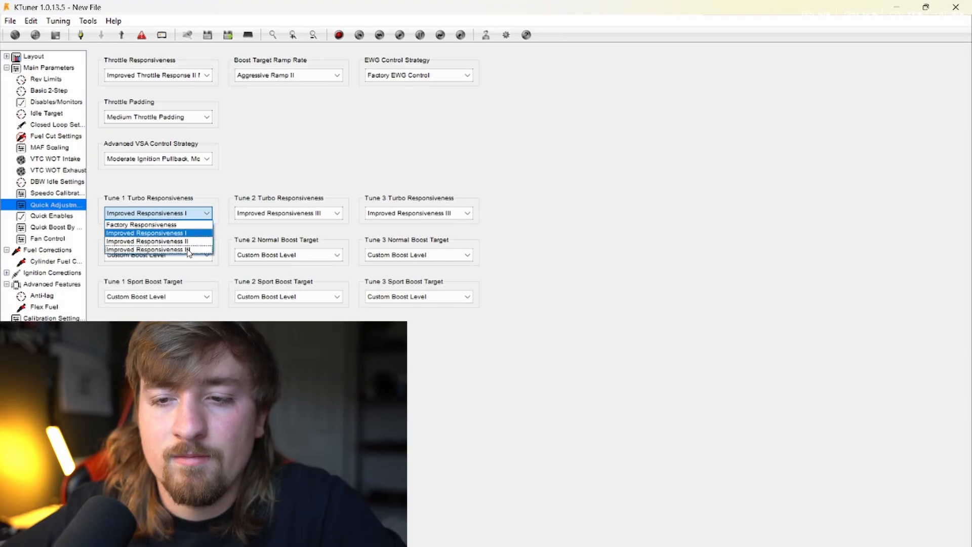
{"action": "left_click", "coordinate": [191, 249]}
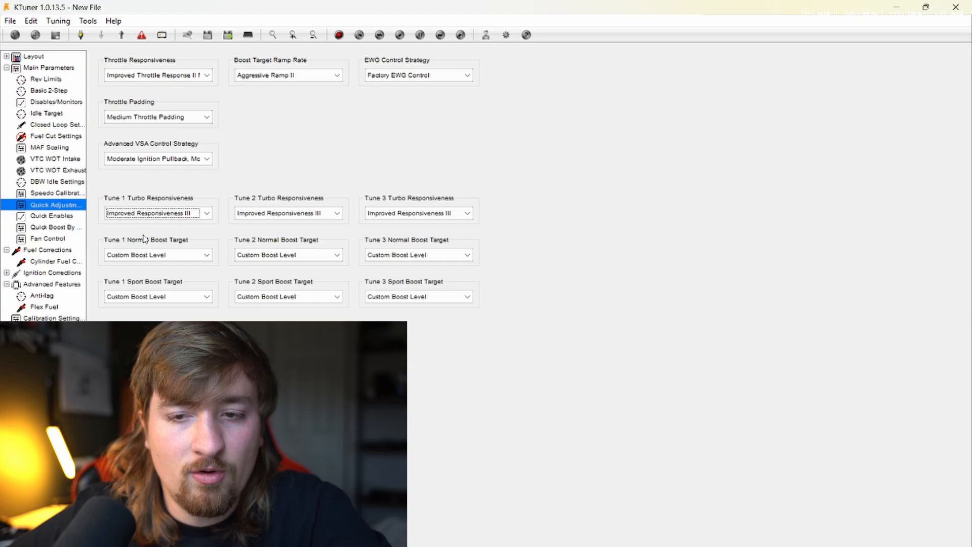
Set the Tune 1 Normal Boost Target to 19.5 PSI and the Tune 1 Sport Boost Target to 23 PSI.
{"action": "left_click", "coordinate": [140, 299]}
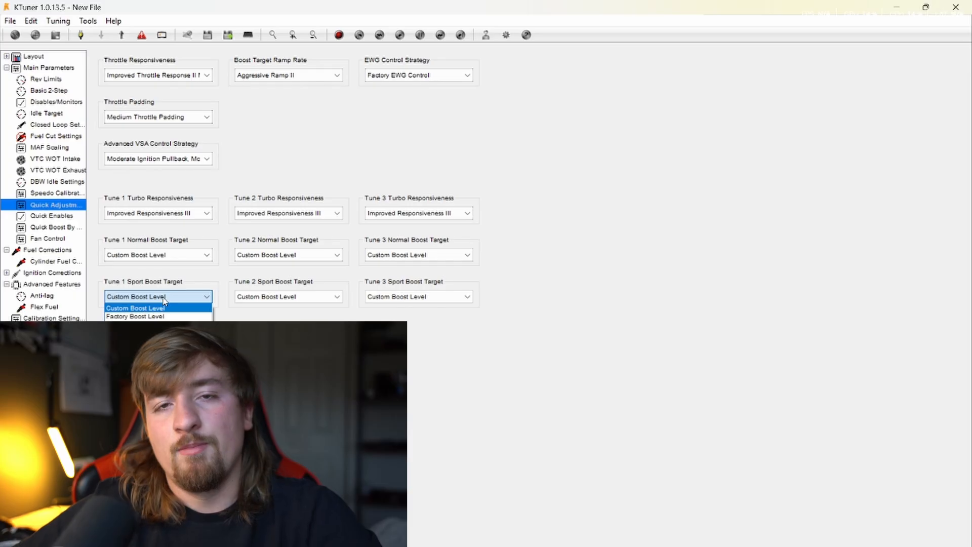
{"action": "left_click", "coordinate": [152, 255]}
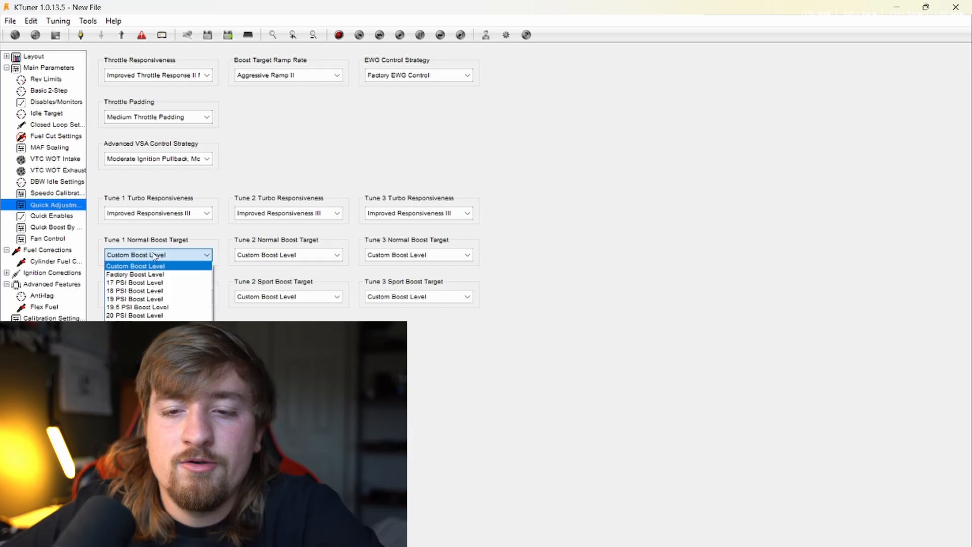
{"action": "left_click", "coordinate": [146, 307]}
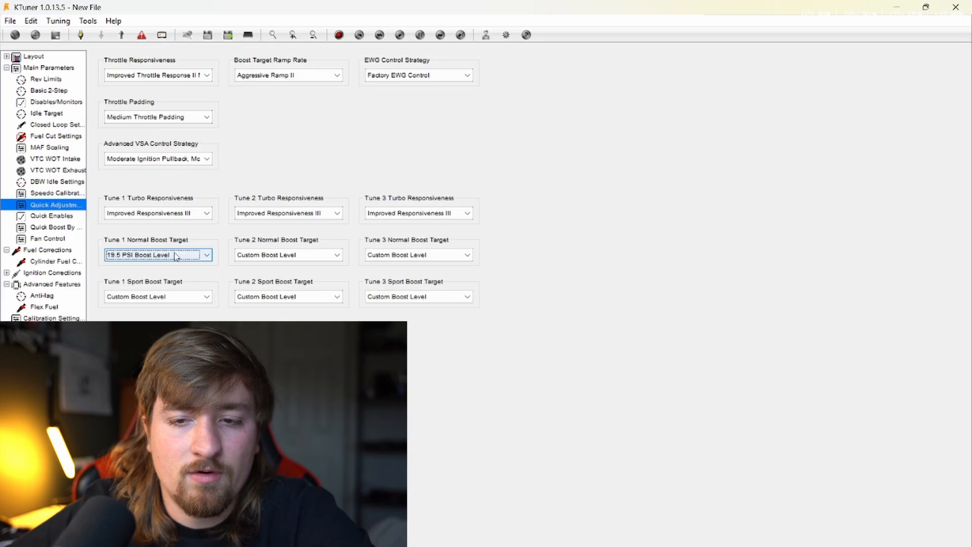
{"action": "left_click", "coordinate": [182, 296]}
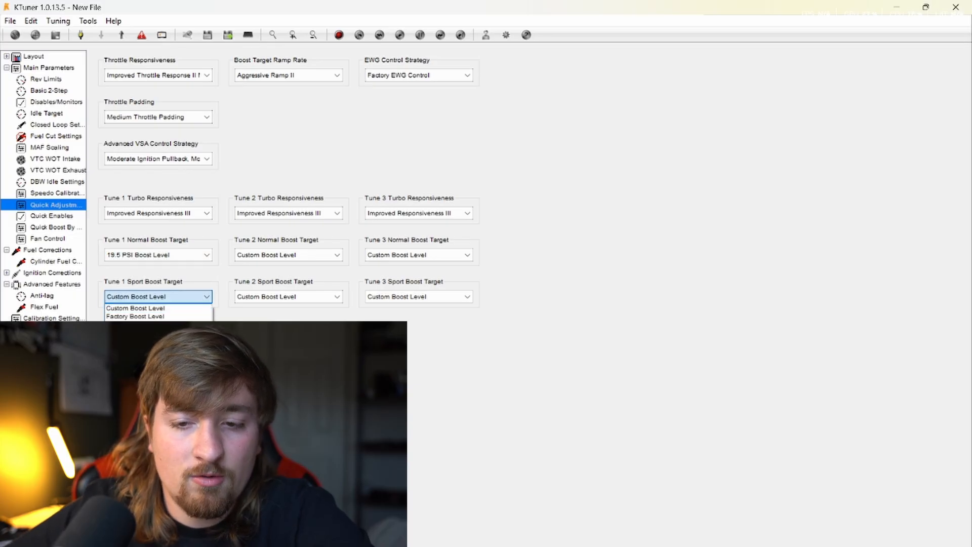
{"action": "left_click", "coordinate": [147, 366]}
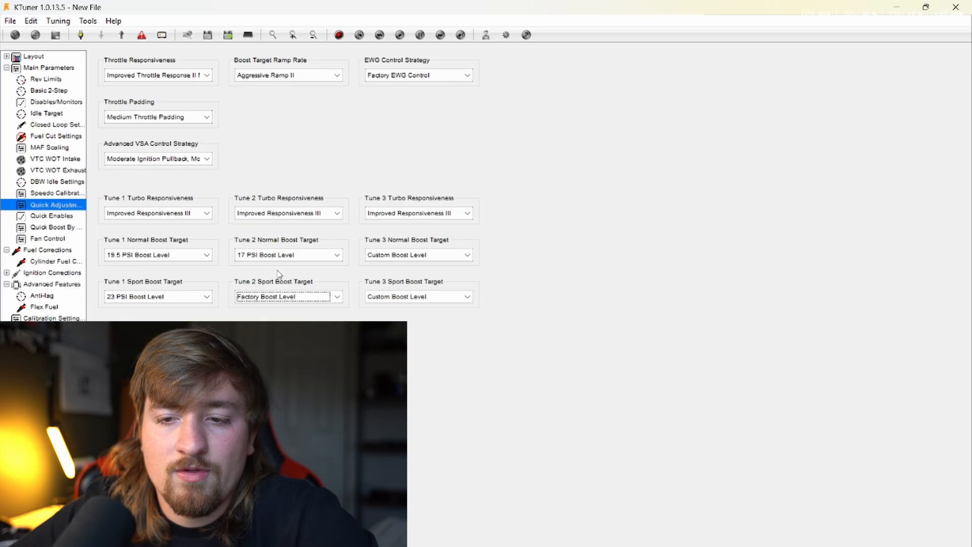
In Quick Enables, enable Early Spool, Disable Rev Hang, Advanced VSA and 4 Bar Map Sensor.
{"action": "left_click", "coordinate": [53, 216]}
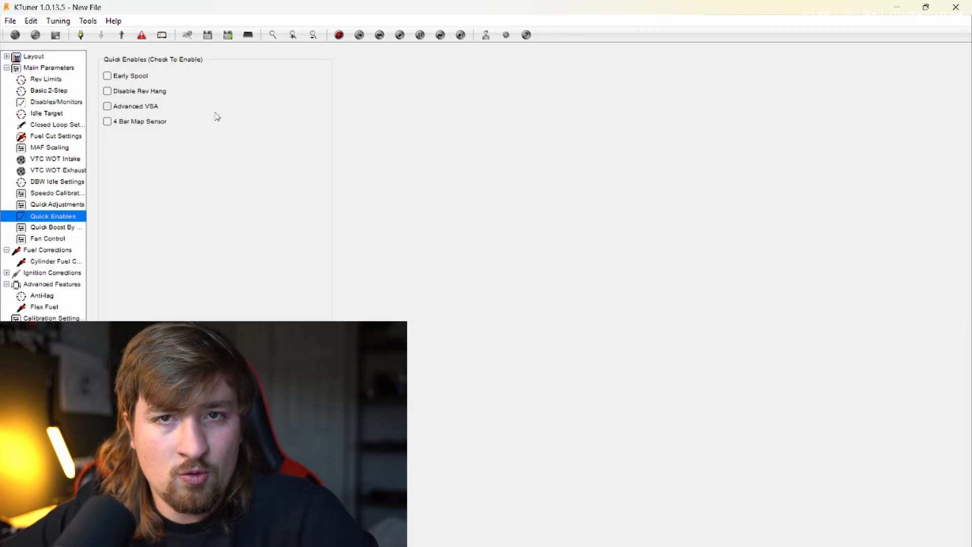
{"action": "left_click", "coordinate": [115, 80]}
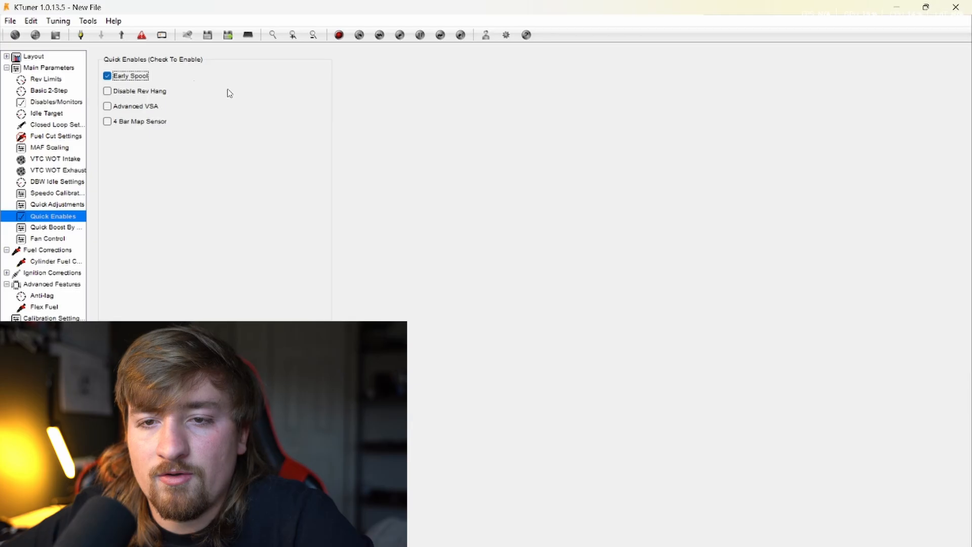
{"action": "left_click", "coordinate": [107, 76]}
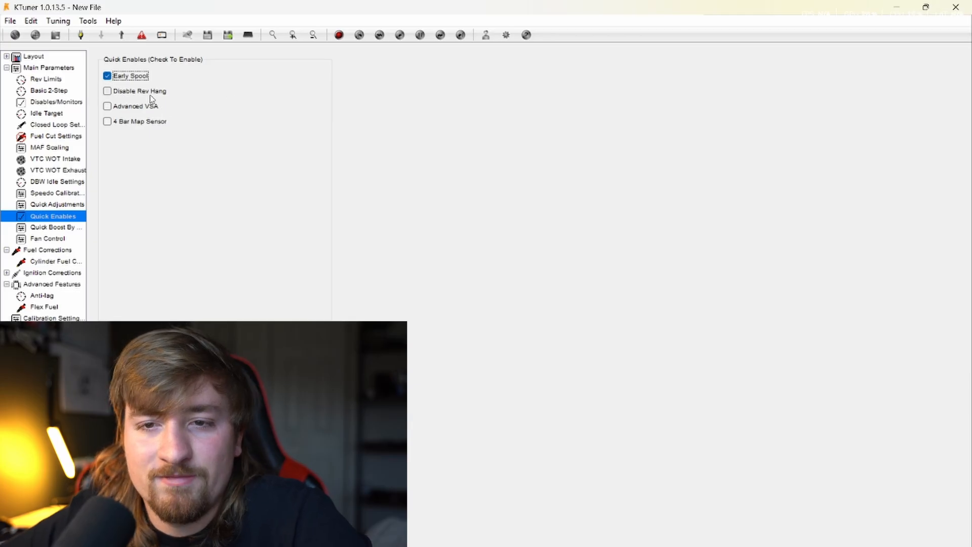
{"action": "left_click", "coordinate": [107, 91]}
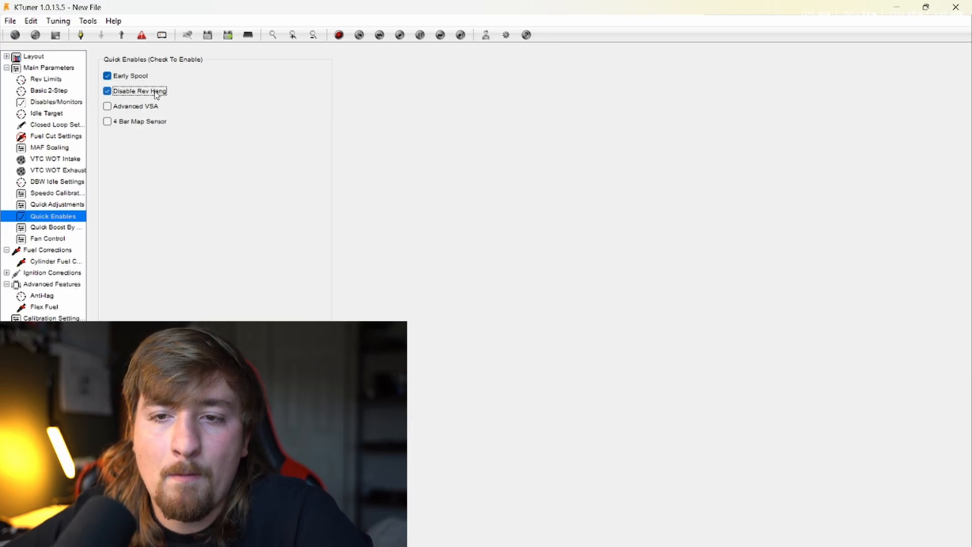
{"action": "left_click", "coordinate": [106, 110]}
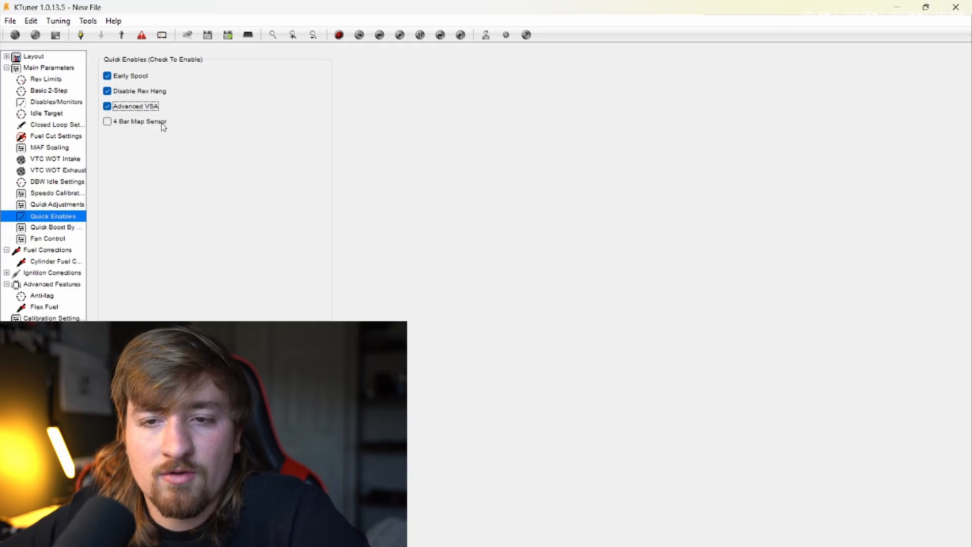
{"action": "left_click", "coordinate": [107, 122]}
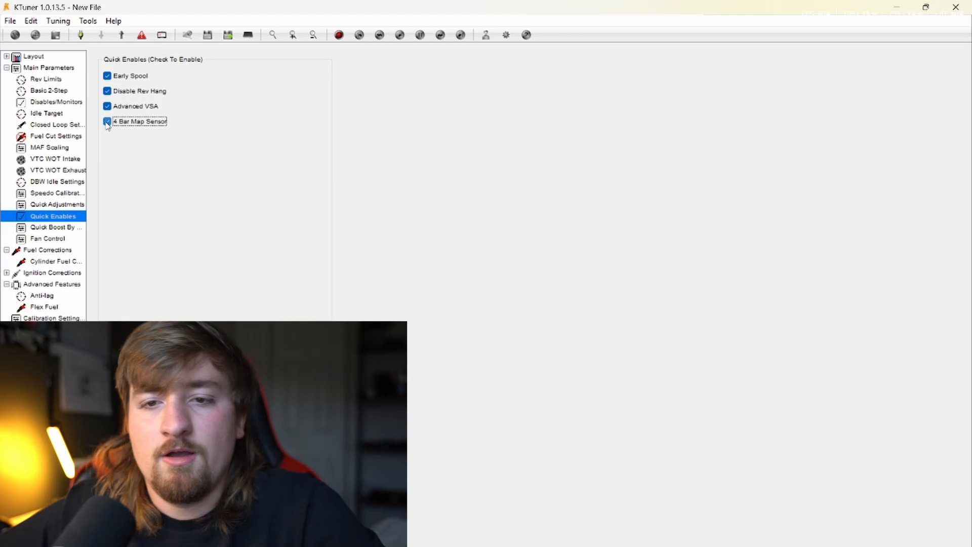
{"action": "left_click", "coordinate": [107, 122]}
{"action": "left_click", "coordinate": [107, 122]}
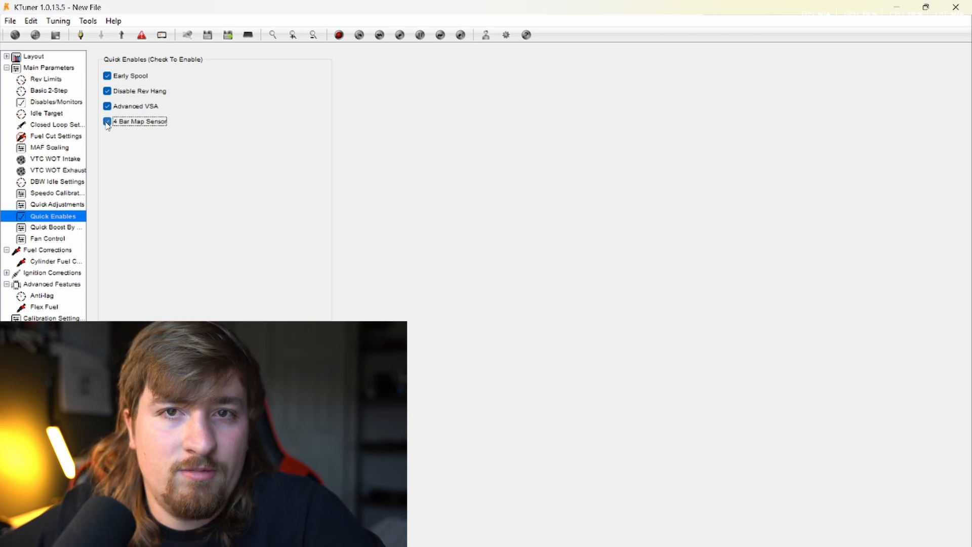
In the quick boost by gear settings, limit Gear 1 to 17 PSI Boost Level and Gear 2 to 20 PSI Boost Level.
{"action": "left_click", "coordinate": [55, 227]}
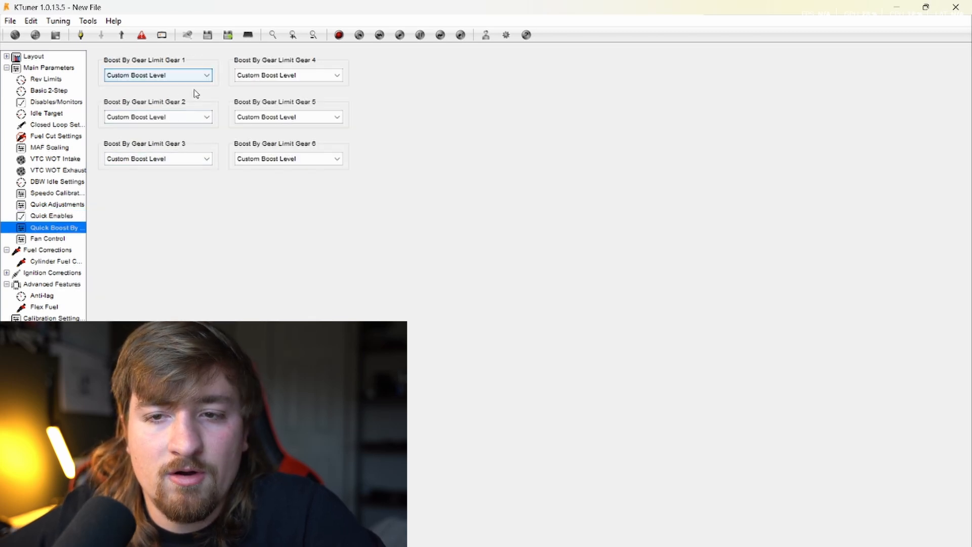
{"action": "left_click", "coordinate": [206, 80]}
{"action": "left_click", "coordinate": [206, 80]}
{"action": "left_click", "coordinate": [206, 80]}
{"action": "left_click", "coordinate": [208, 77]}
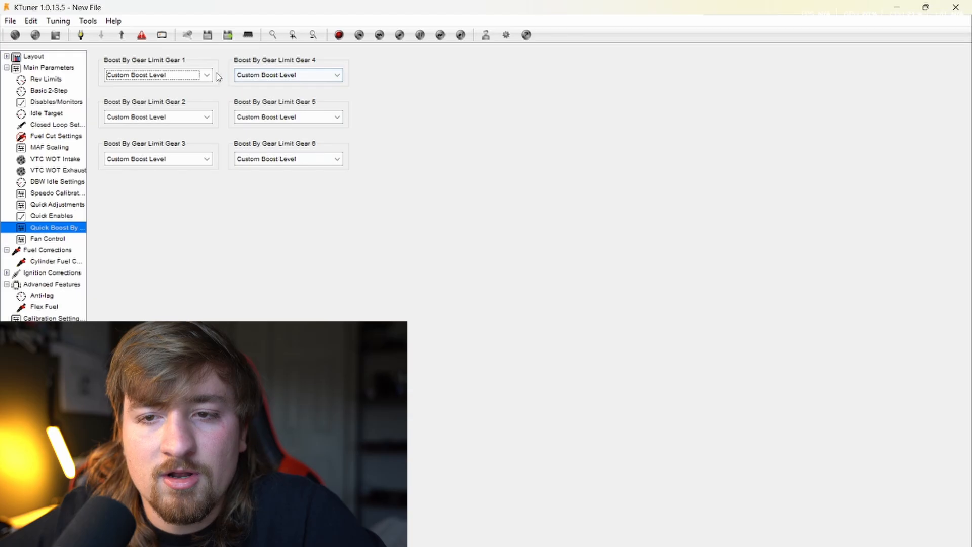
{"action": "left_click", "coordinate": [210, 77]}
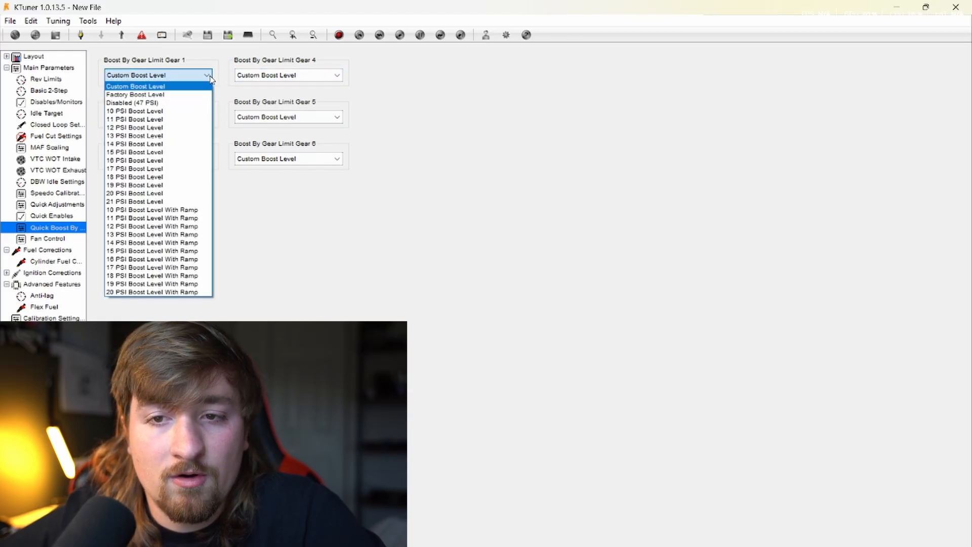
{"action": "left_click", "coordinate": [141, 170]}
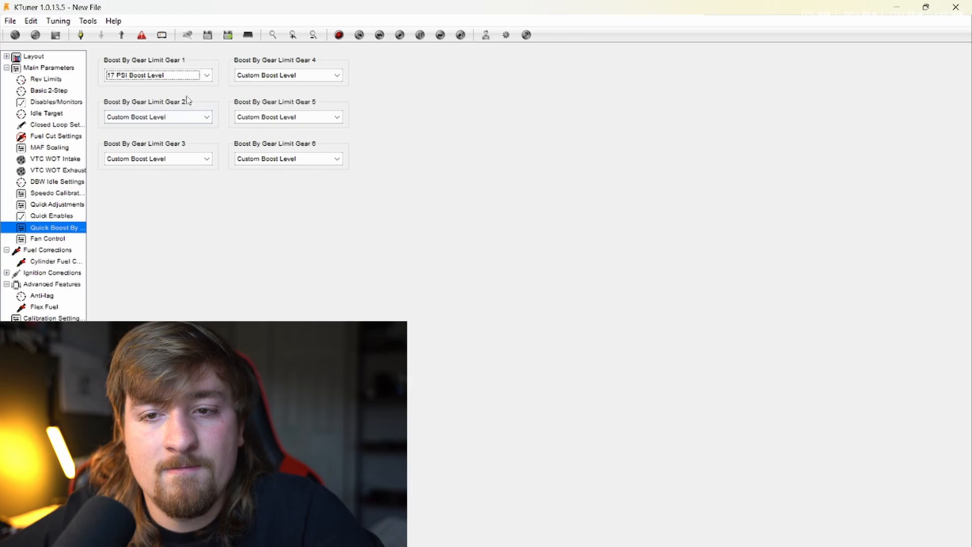
{"action": "left_click", "coordinate": [187, 117]}
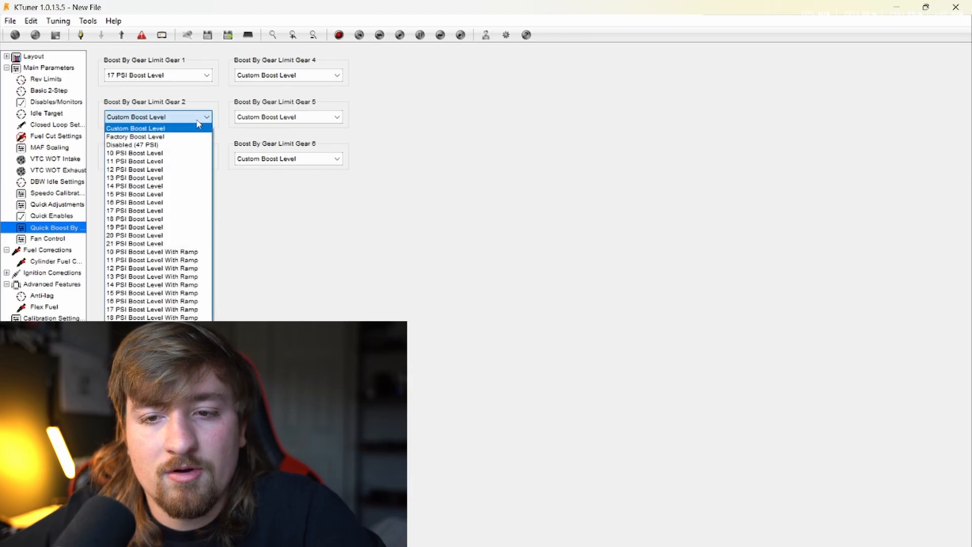
{"action": "left_click", "coordinate": [146, 235]}
Look through the Fan Control, cylinder, IAT and ECT ignition correction, and DBW Idle Settings, plus the available file and tuning commands.
{"action": "left_click", "coordinate": [50, 239]}
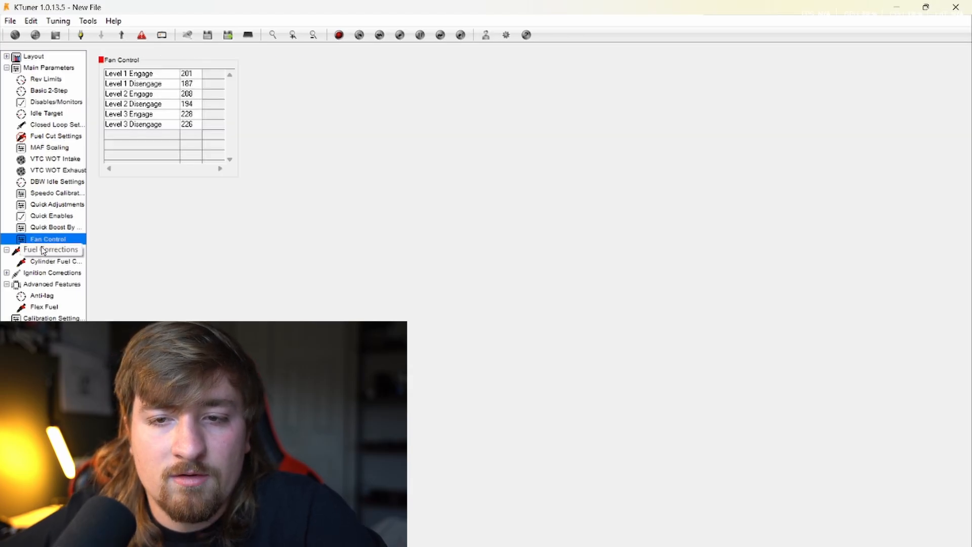
{"action": "left_click", "coordinate": [54, 296]}
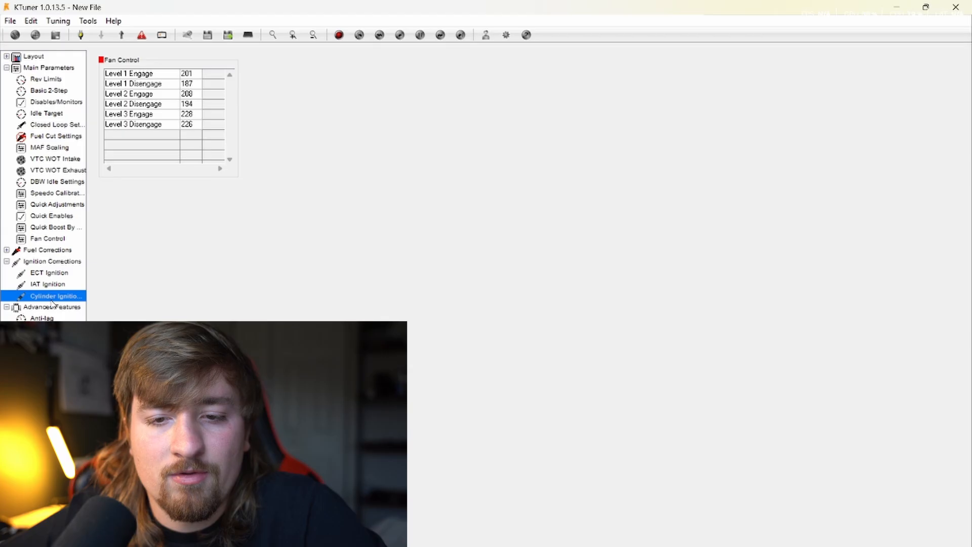
{"action": "left_click", "coordinate": [54, 286]}
{"action": "left_click", "coordinate": [53, 274]}
{"action": "left_click", "coordinate": [11, 21]}
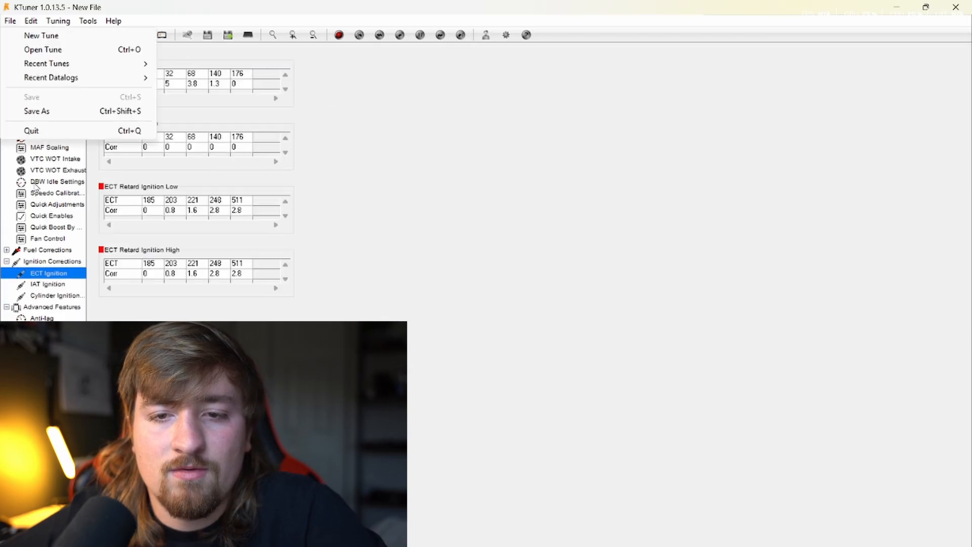
{"action": "left_click", "coordinate": [38, 183]}
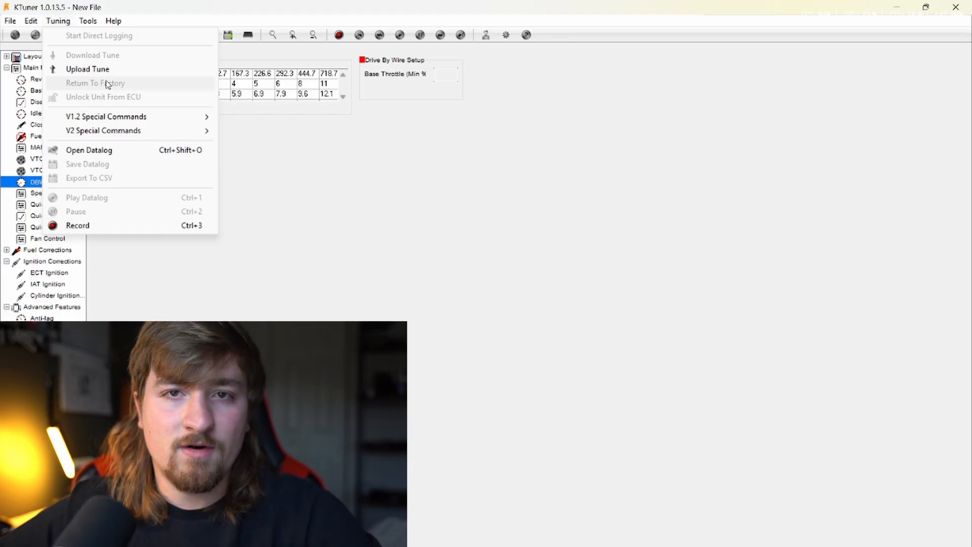
{"action": "left_click", "coordinate": [260, 172]}
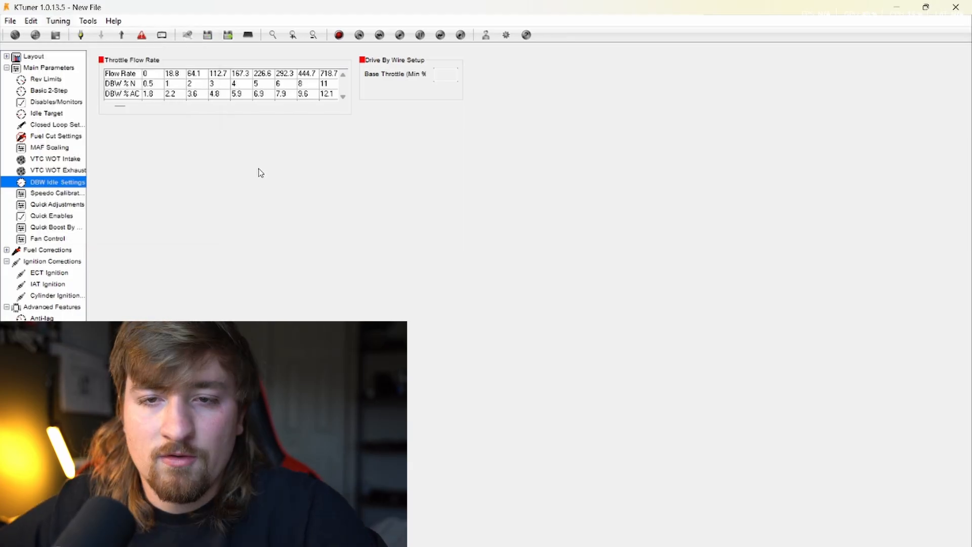
Check the dialogs for saving the calibration as a new file and for opening an existing tune, dismissing both.
{"action": "left_click", "coordinate": [11, 23]}
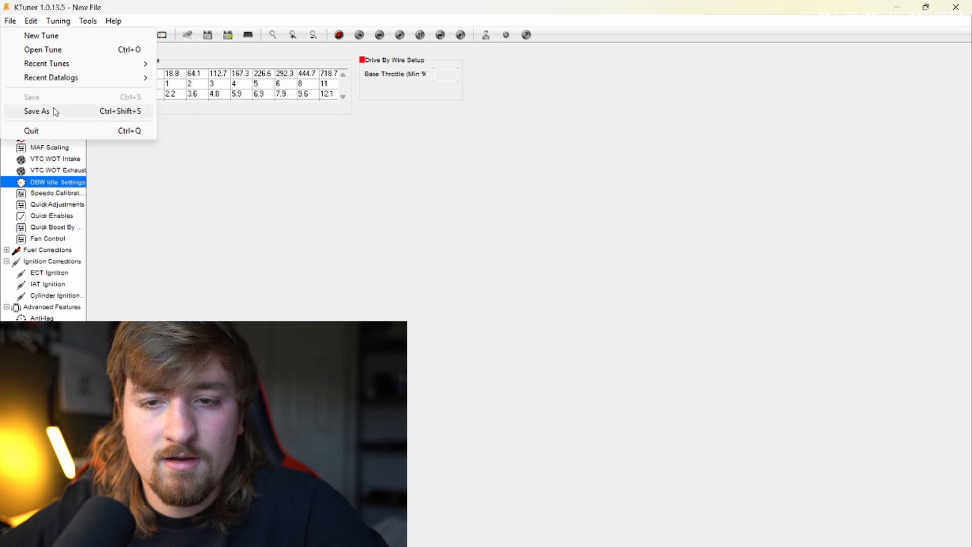
{"action": "left_click", "coordinate": [37, 112]}
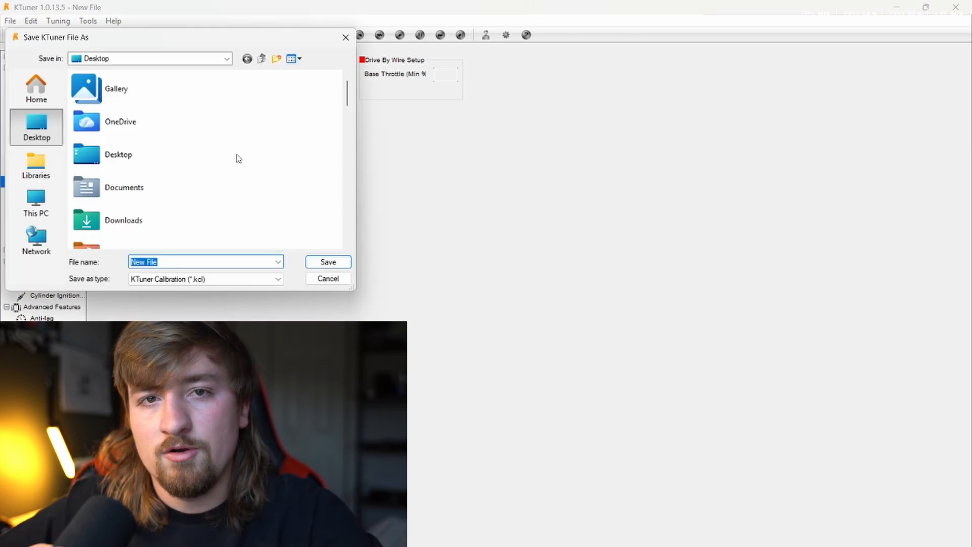
{"action": "left_click", "coordinate": [346, 37]}
{"action": "left_click", "coordinate": [10, 21]}
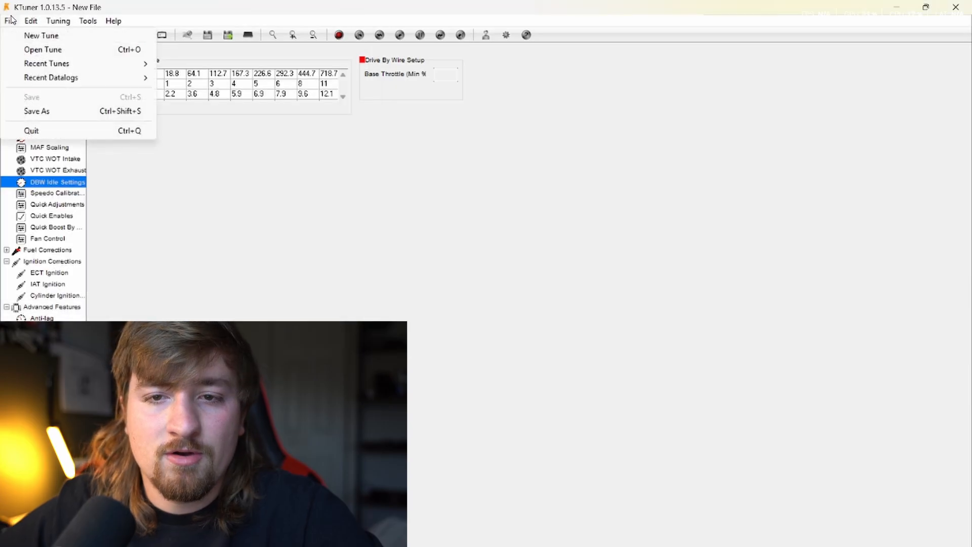
{"action": "left_click", "coordinate": [42, 49]}
{"action": "left_click", "coordinate": [353, 44]}
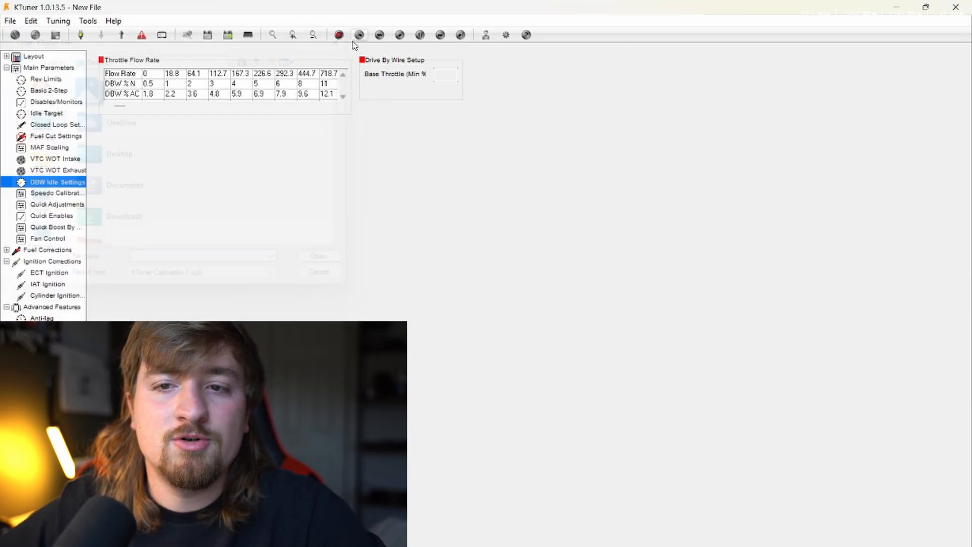